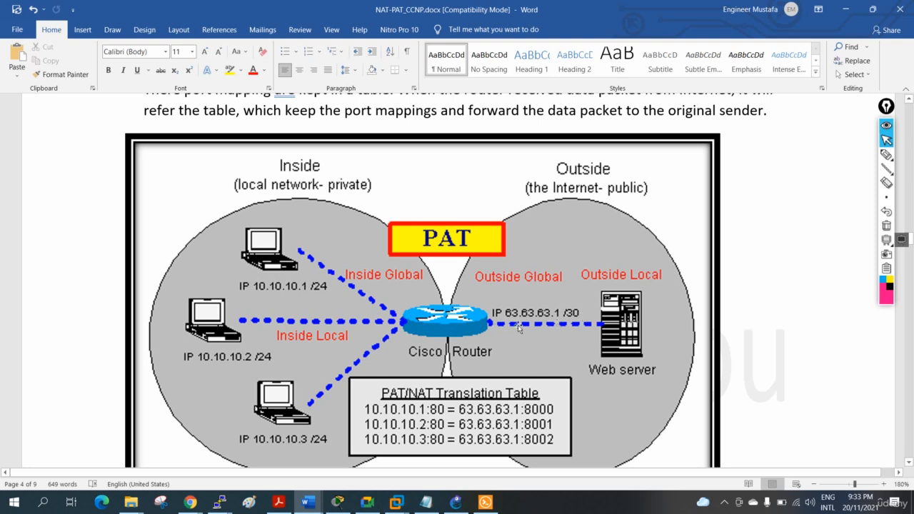
# Look over the PAT section and diagram in the Word notes, then minimize Word
pyautogui.scroll(-1, 517, 324)
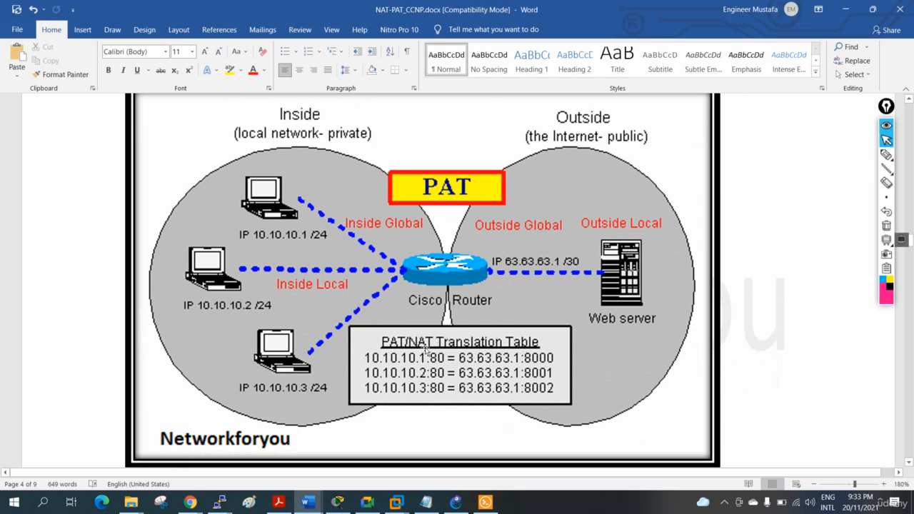
pyautogui.scroll(3, 515, 363)
pyautogui.scroll(2, 516, 362)
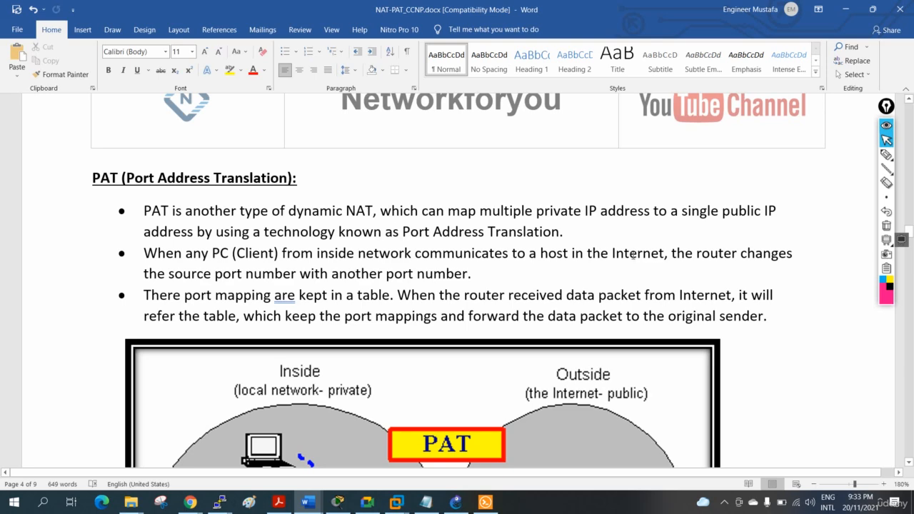
pyautogui.scroll(-3, 731, 245)
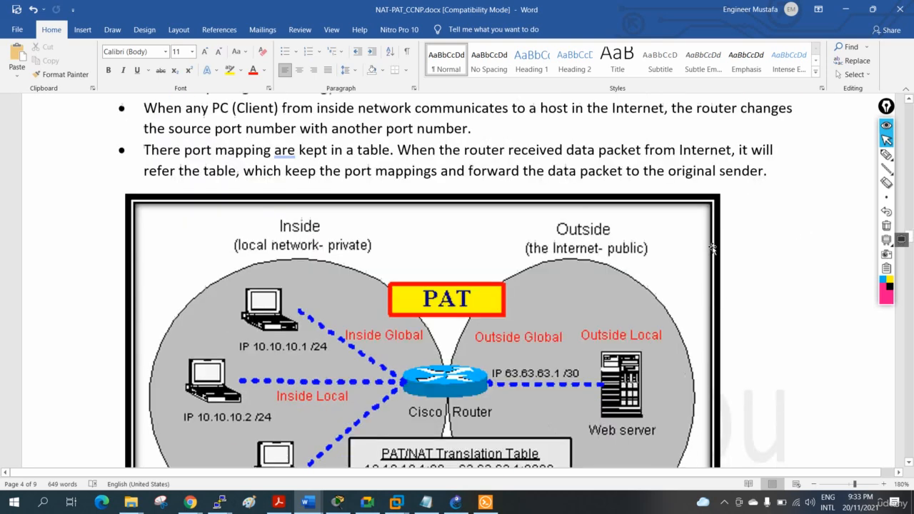
pyautogui.click(849, 9)
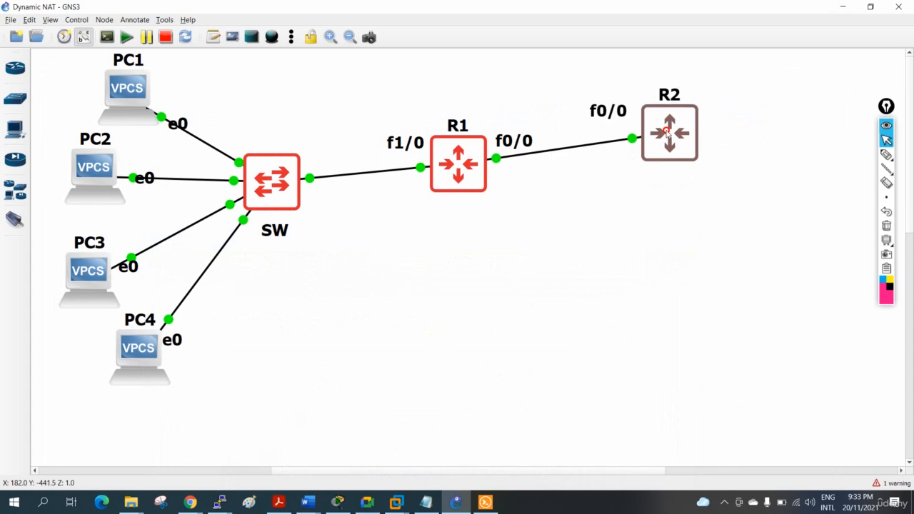
# Give R2 the cloud symbol from the Affinity-square-gray symbol set
pyautogui.moveTo(666, 134); pyautogui.dragTo(675, 134)
pyautogui.rightClick(675, 133)
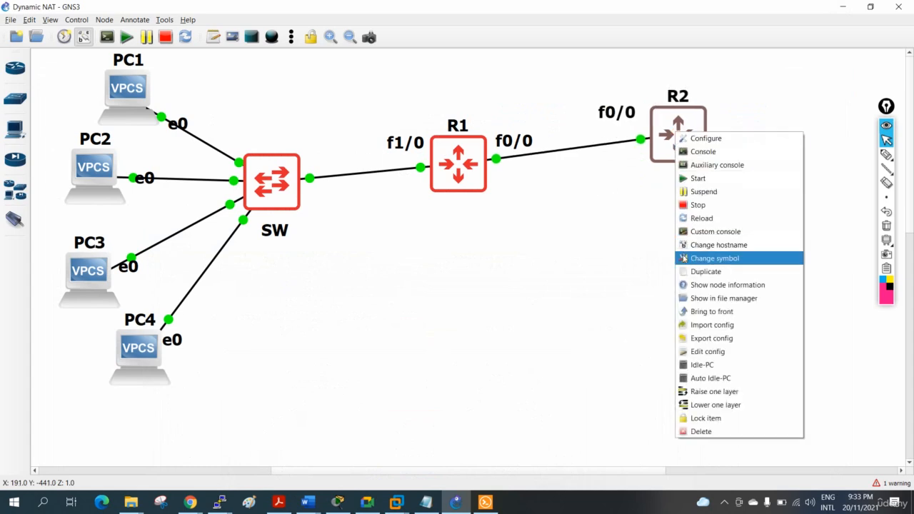
pyautogui.click(685, 258)
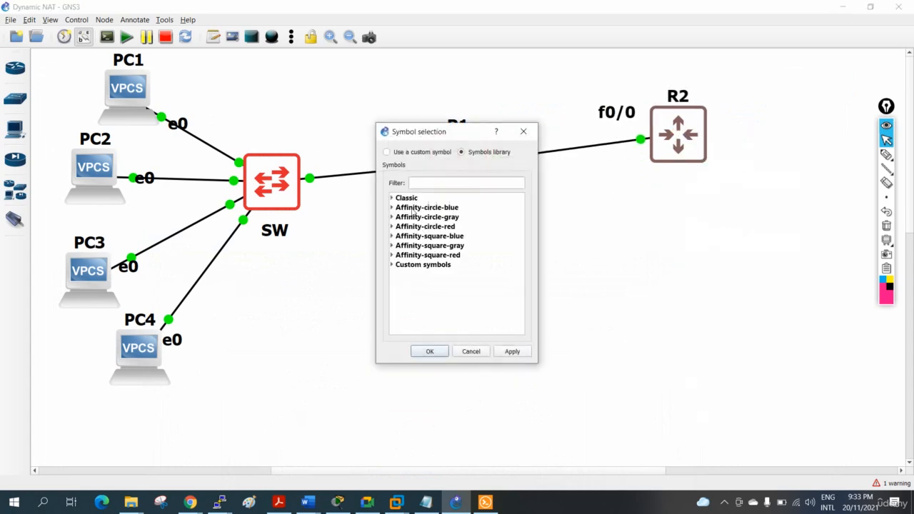
pyautogui.click(391, 246)
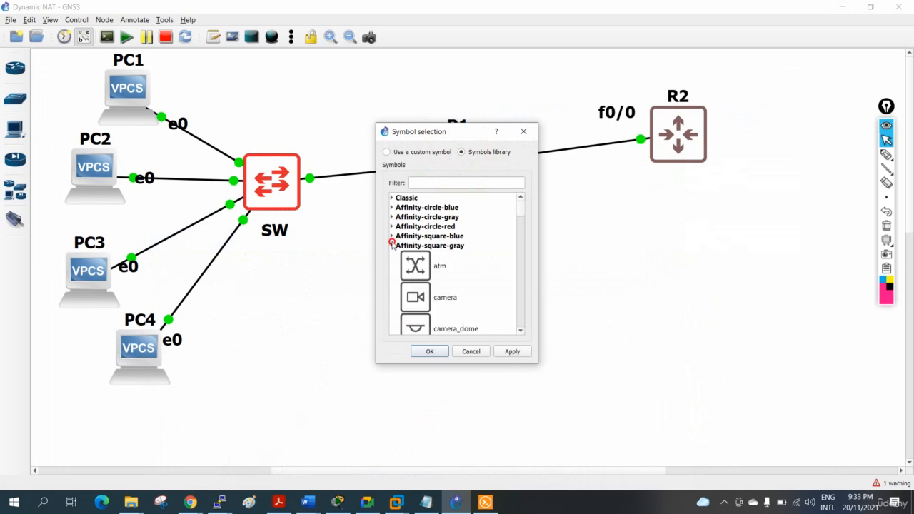
pyautogui.click(438, 184)
pyautogui.write('clo')
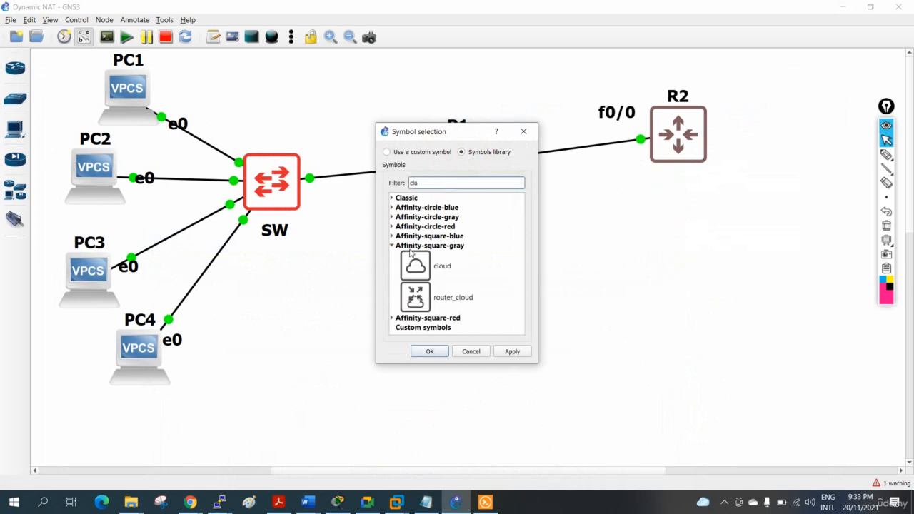
pyautogui.click(416, 278)
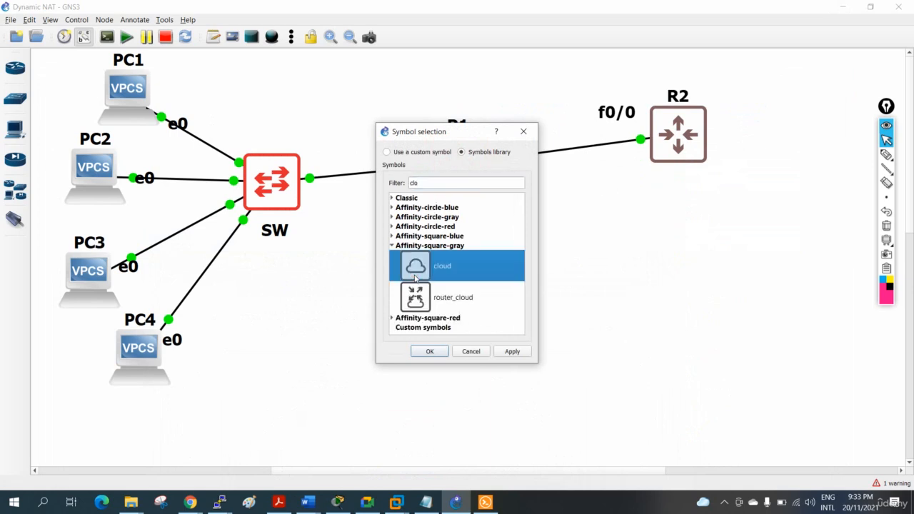
pyautogui.click(509, 352)
pyautogui.click(426, 351)
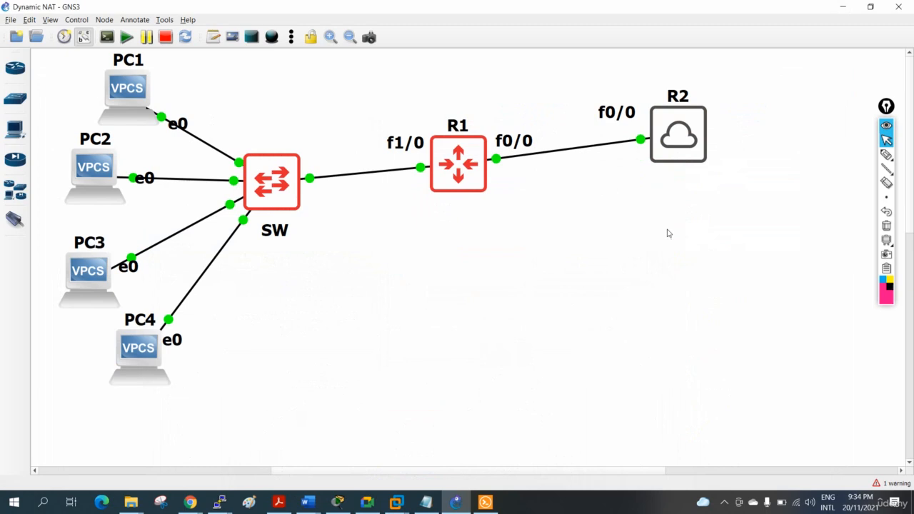
# Stop R2 and rename the node to ISP
pyautogui.doubleClick(675, 97)
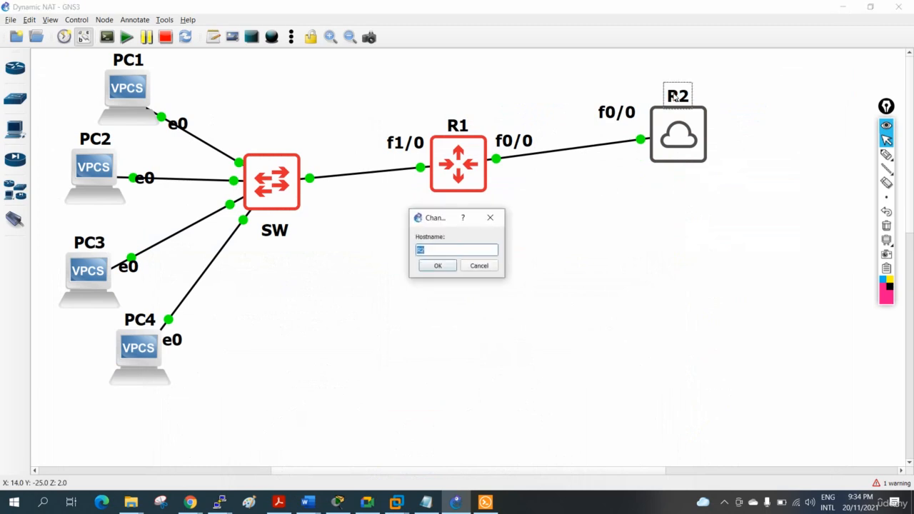
pyautogui.write('ISP')
pyautogui.click(434, 263)
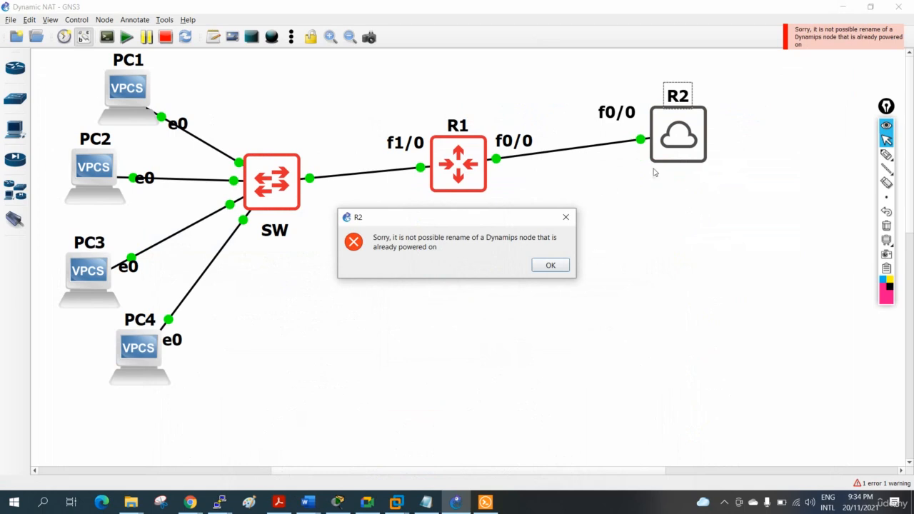
pyautogui.click(540, 270)
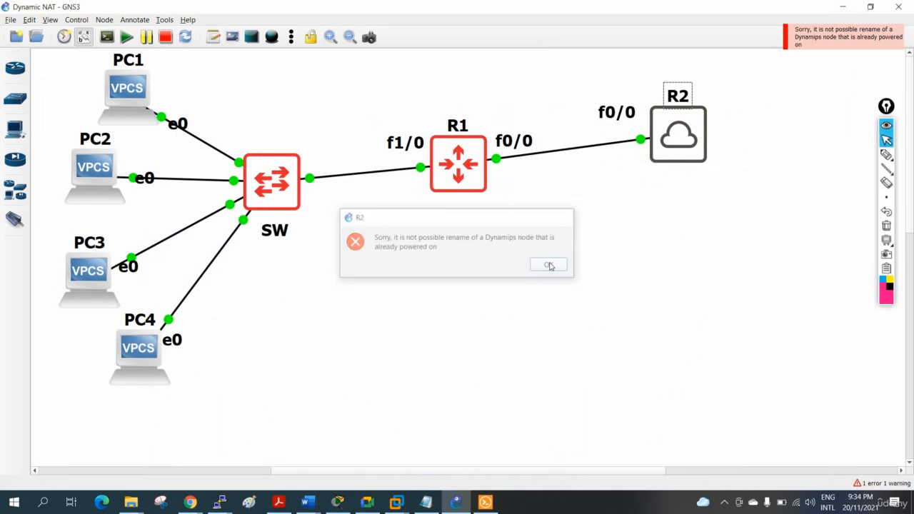
pyautogui.rightClick(679, 146)
pyautogui.click(702, 219)
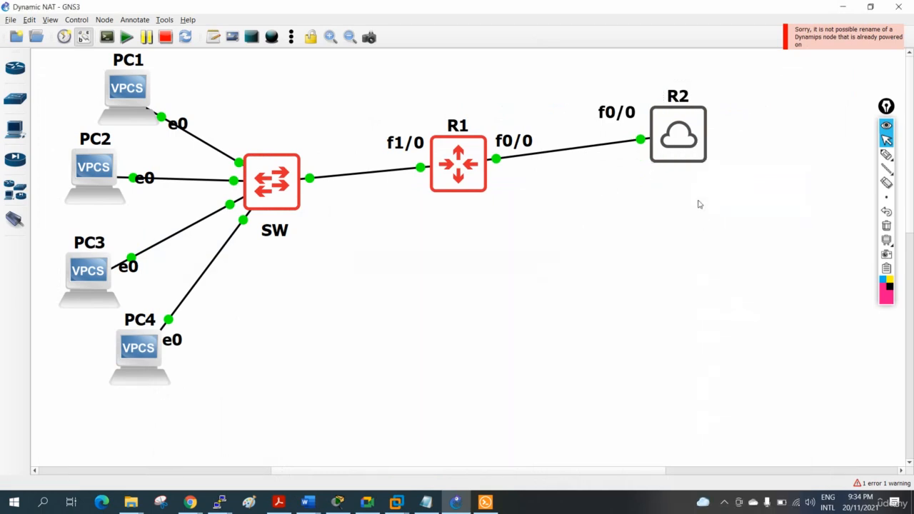
pyautogui.rightClick(679, 96)
pyautogui.click(683, 101)
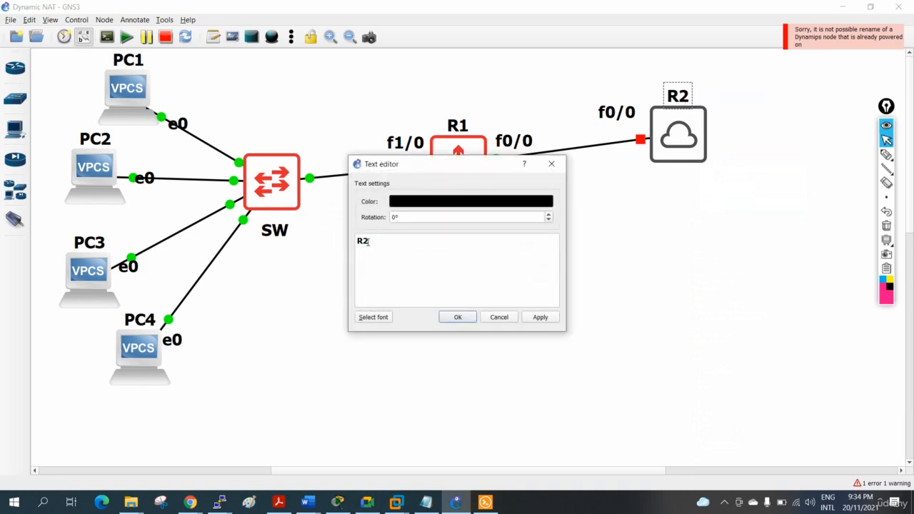
pyautogui.click(499, 317)
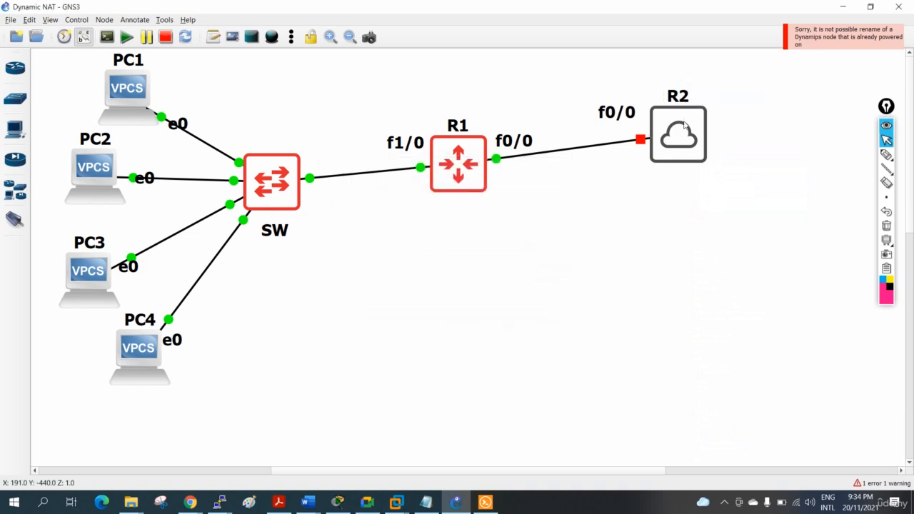
pyautogui.doubleClick(681, 102)
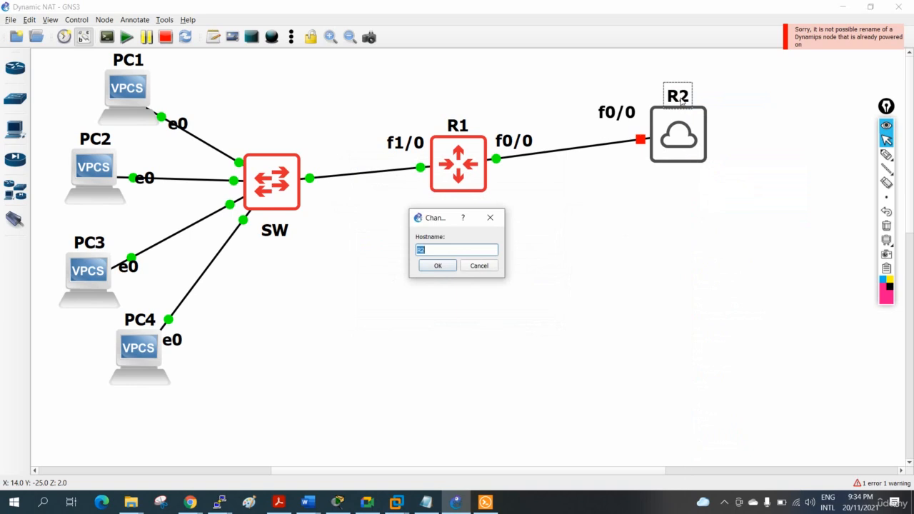
pyautogui.write('ISP')
pyautogui.click(433, 265)
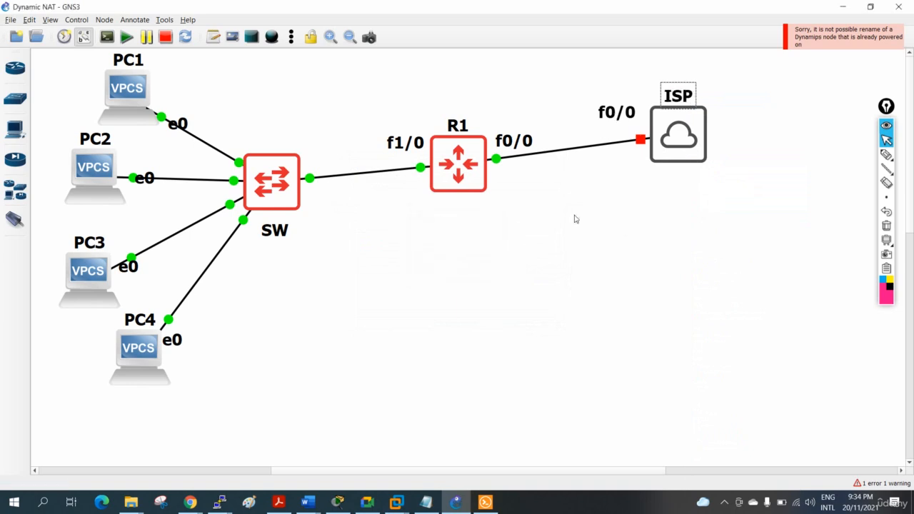
# Stop and restart R1, then start the ISP node
pyautogui.rightClick(457, 185)
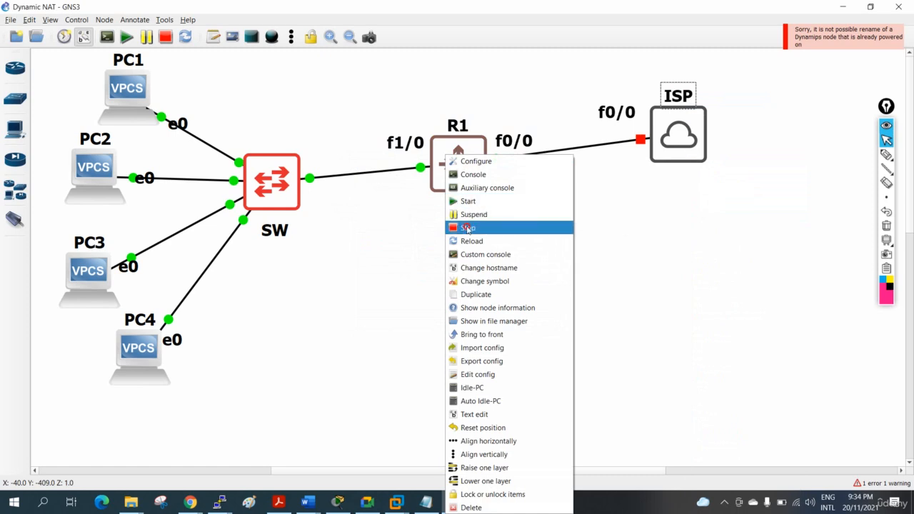
pyautogui.click(467, 227)
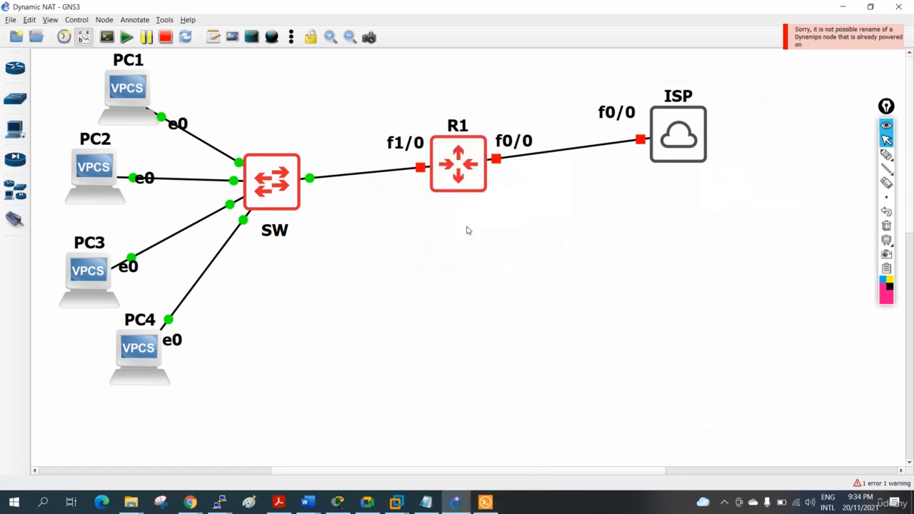
pyautogui.rightClick(455, 165)
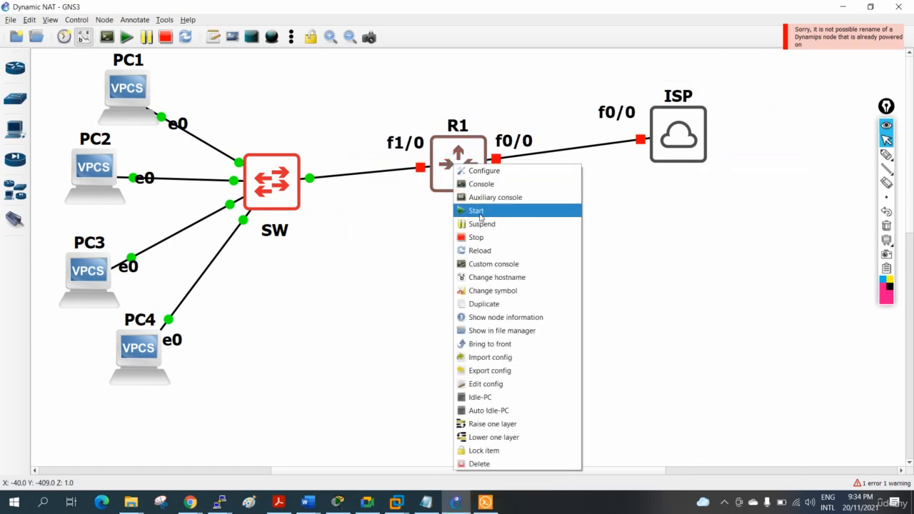
pyautogui.click(478, 212)
pyautogui.rightClick(688, 142)
pyautogui.click(708, 191)
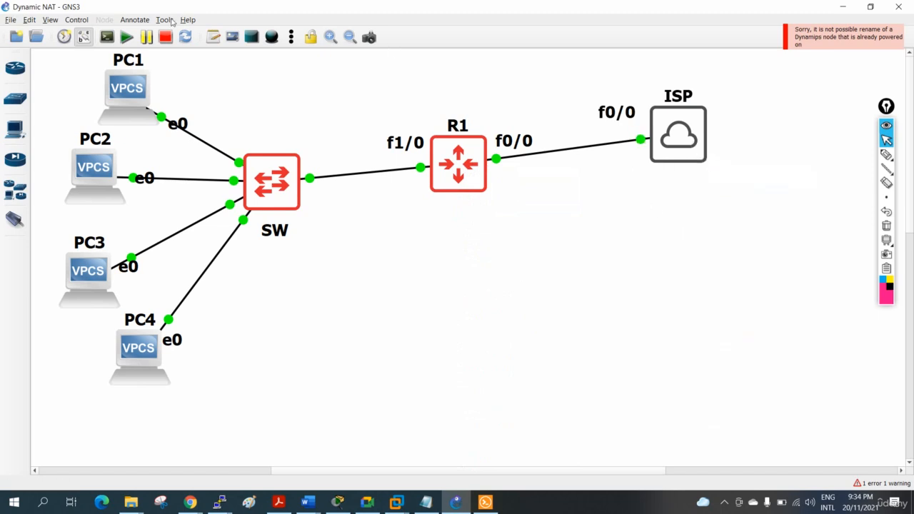
# Add a two-line 'Lo 0 / 8.8.8.8' note beside ISP
pyautogui.click(719, 137)
pyautogui.write('Lo 0')
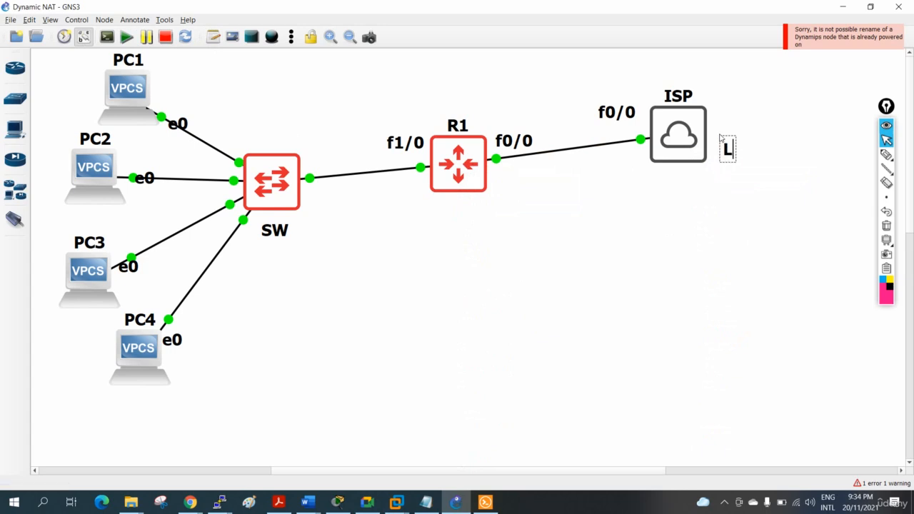
pyautogui.press('Return')
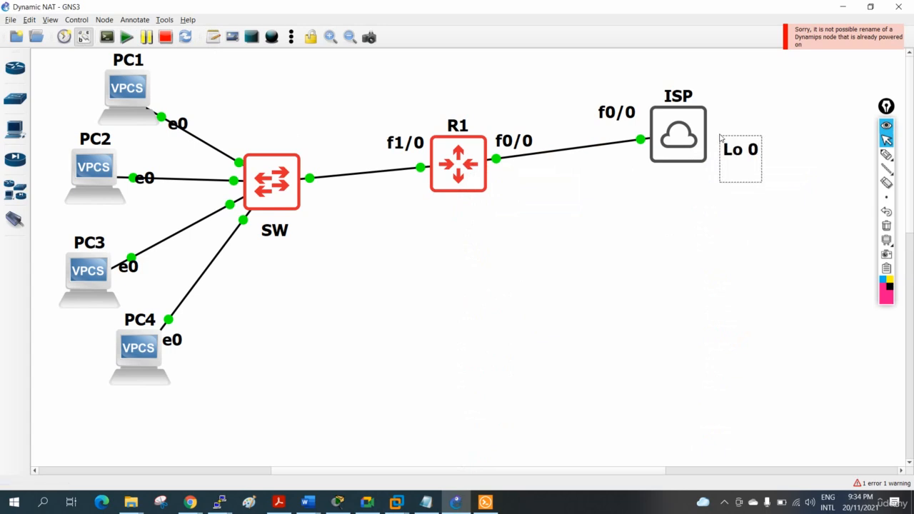
pyautogui.write('8.8.8.8')
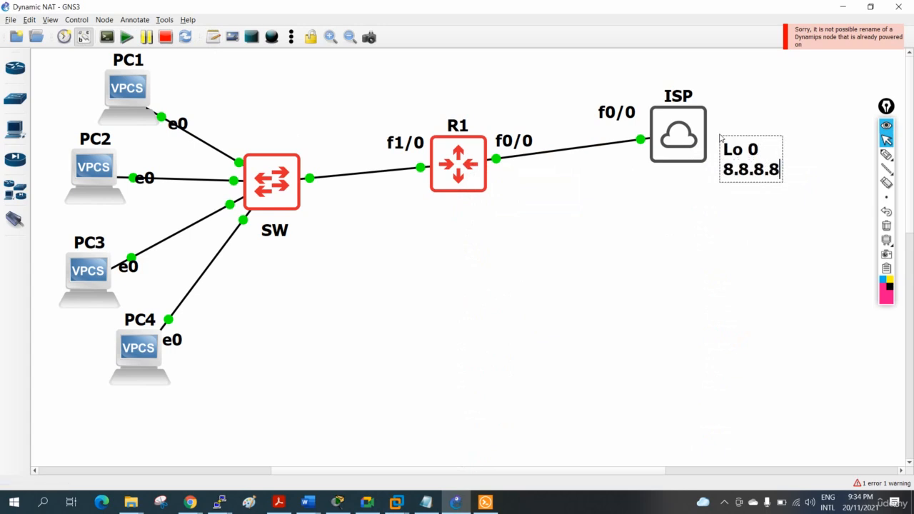
pyautogui.click(582, 253)
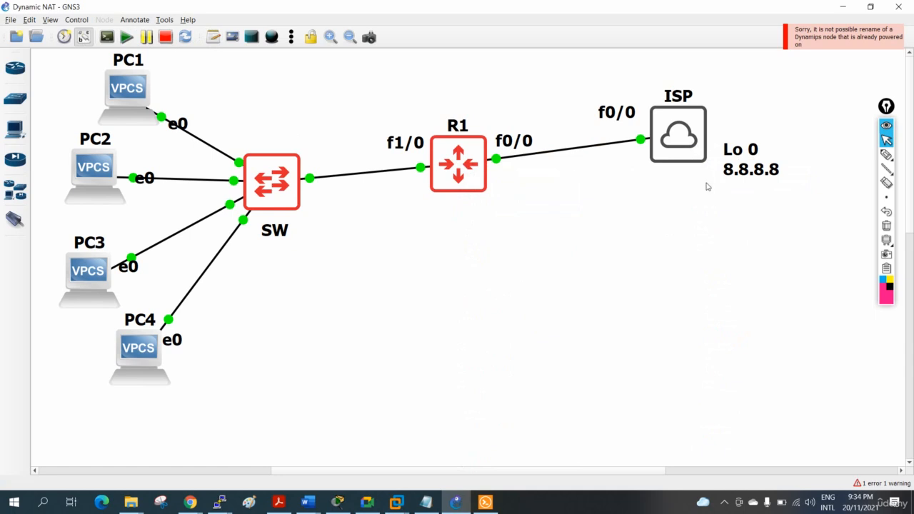
# Duplicate the note as a 200.1.1.1 label under R1 on the R1–ISP link
pyautogui.rightClick(775, 172)
pyautogui.click(785, 177)
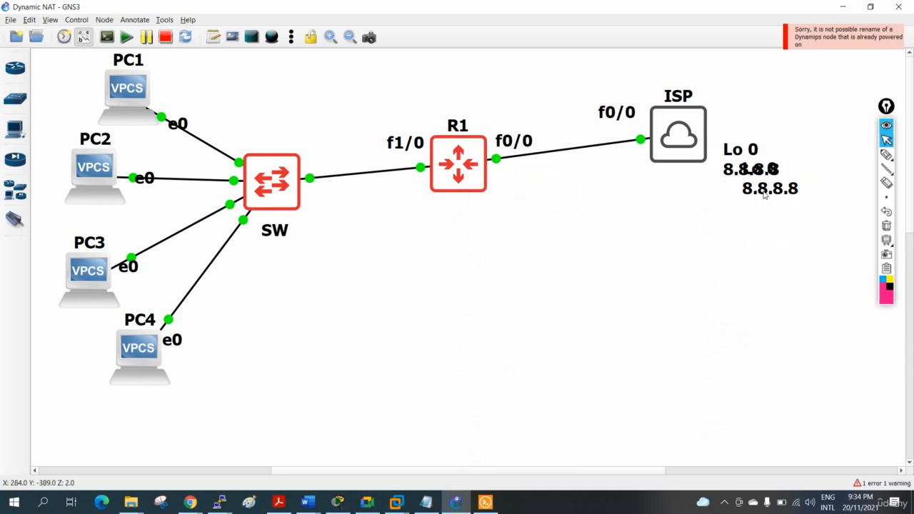
pyautogui.moveTo(764, 195); pyautogui.dragTo(571, 202)
pyautogui.doubleClick(571, 202)
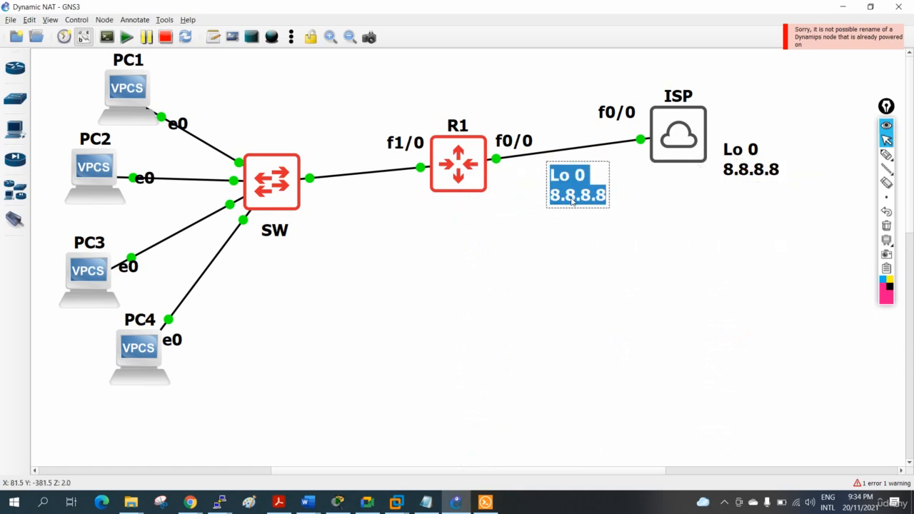
pyautogui.write('200.1.1.')
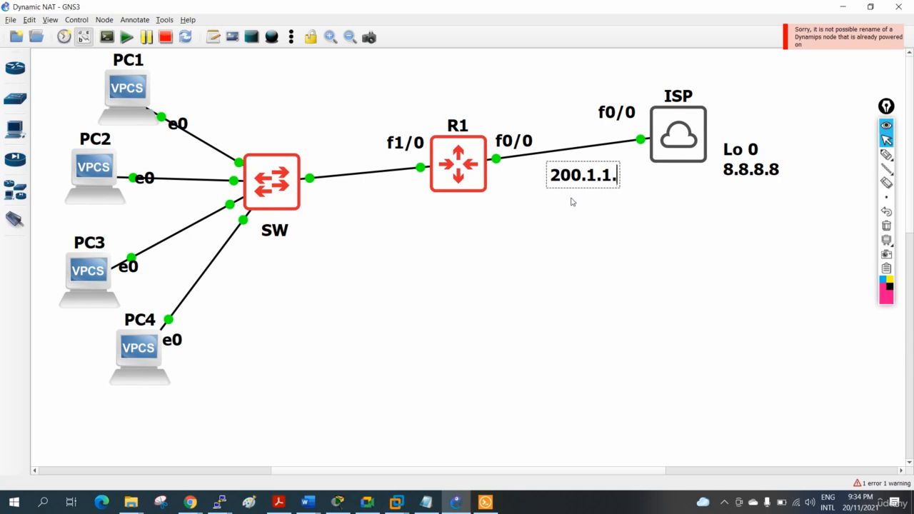
pyautogui.write('1')
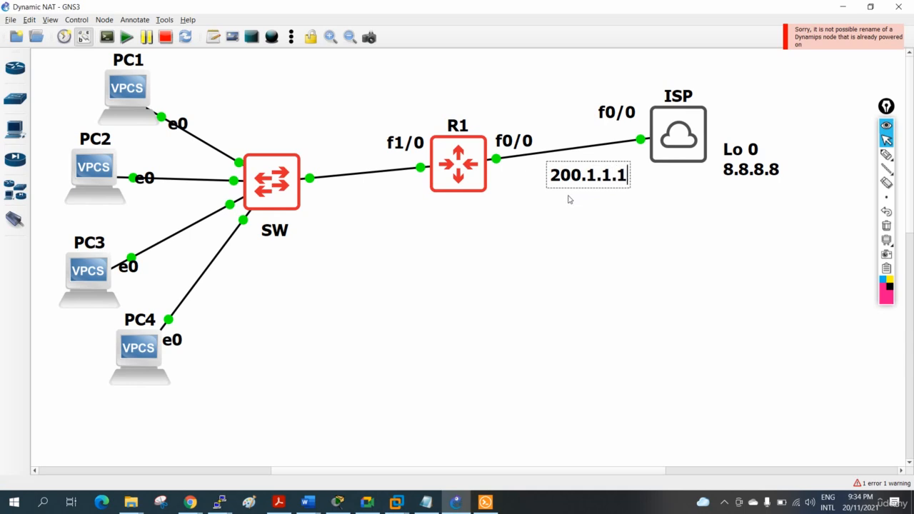
pyautogui.moveTo(585, 176); pyautogui.dragTo(606, 163)
# Duplicate it into a 200.1.1.2 label on the ISP side of the link
pyautogui.rightClick(481, 210)
pyautogui.click(501, 214)
pyautogui.doubleClick(607, 164)
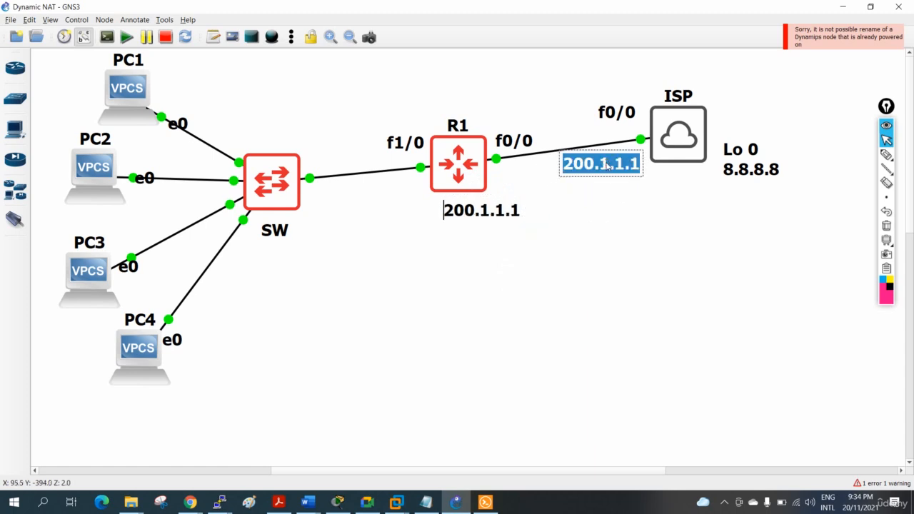
pyautogui.press('End')
pyautogui.press('BackSpace')
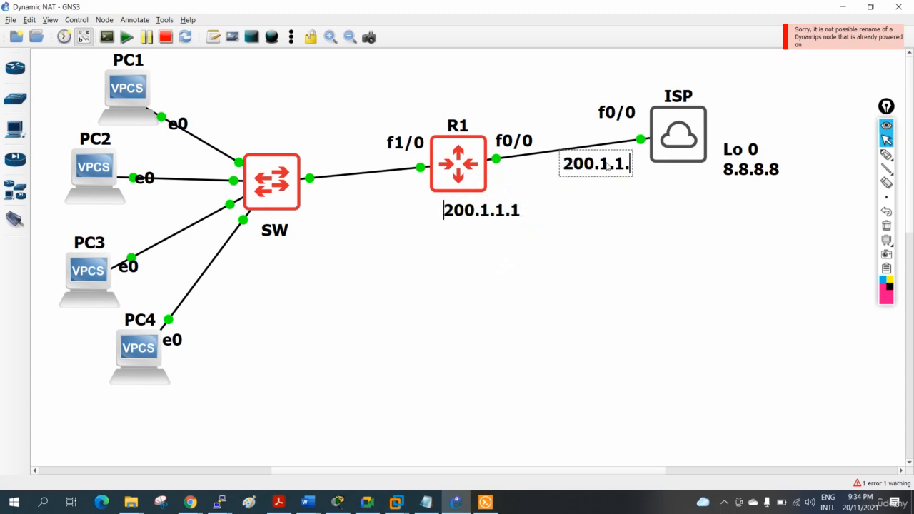
pyautogui.write('2')
pyautogui.click(523, 238)
pyautogui.doubleClick(492, 212)
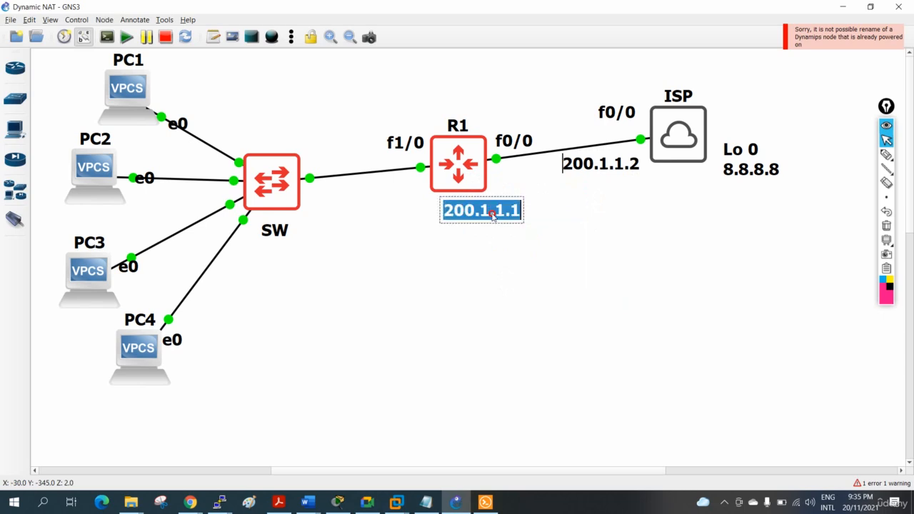
pyautogui.doubleClick(627, 167)
pyautogui.click(599, 229)
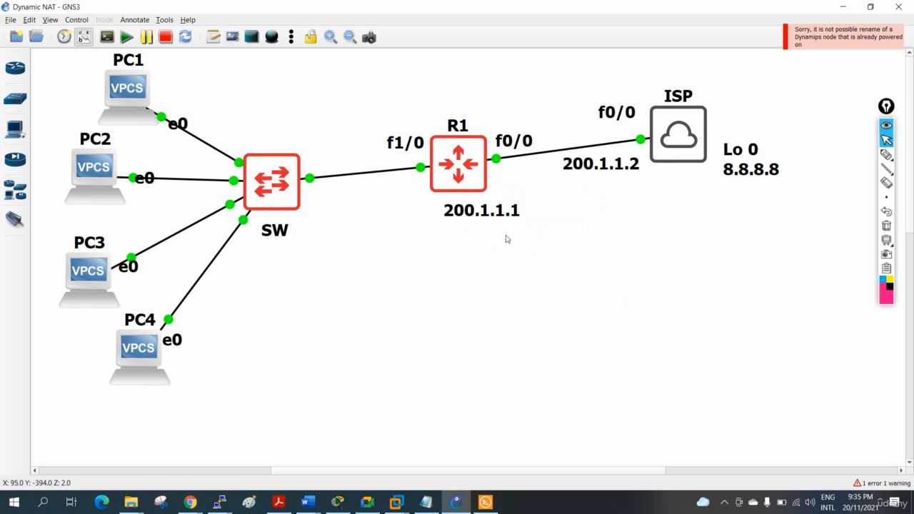
# Add a 192.168.1.1 label below the SW–R1 link
pyautogui.rightClick(491, 213)
pyautogui.click(496, 235)
pyautogui.moveTo(495, 237); pyautogui.dragTo(359, 206)
pyautogui.doubleClick(360, 206)
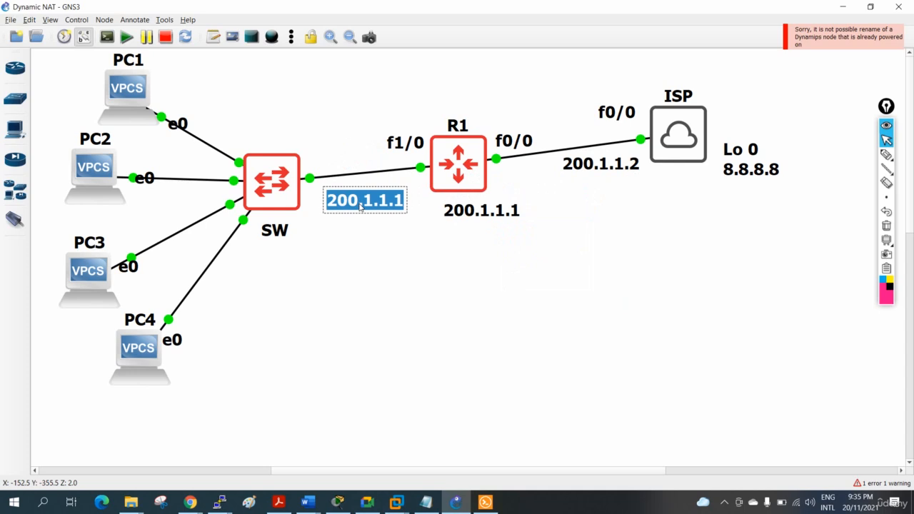
pyautogui.write('191.')
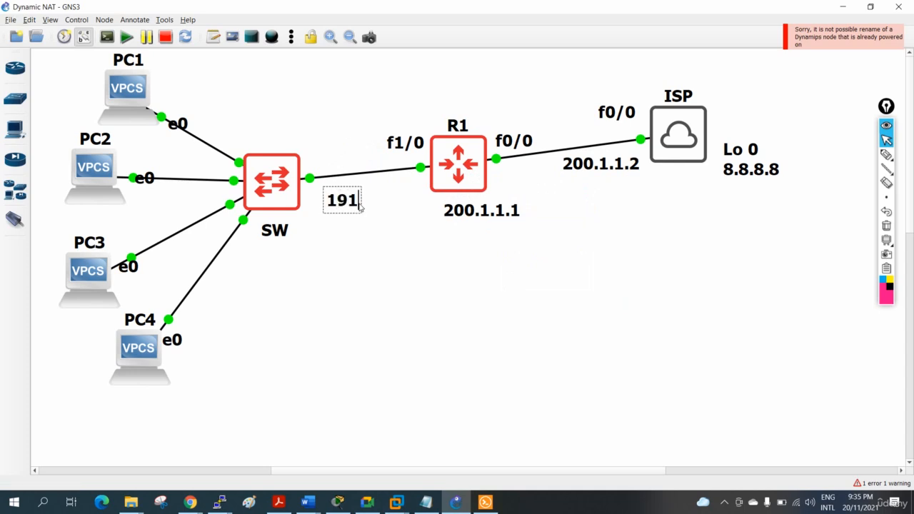
pyautogui.press('BackSpace')
pyautogui.press('BackSpace')
pyautogui.write('2.168.1.1')
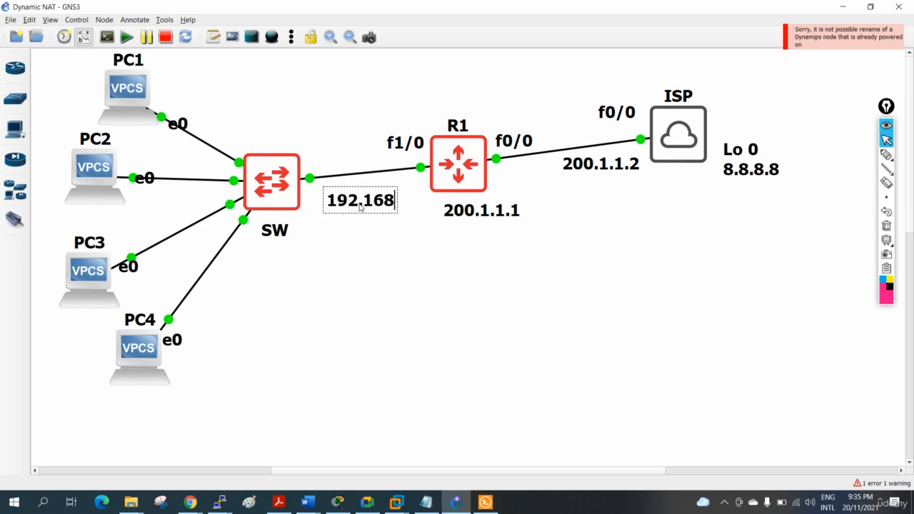
pyautogui.click(357, 245)
pyautogui.moveTo(359, 206); pyautogui.dragTo(356, 200)
pyautogui.doubleClick(356, 200)
pyautogui.click(366, 249)
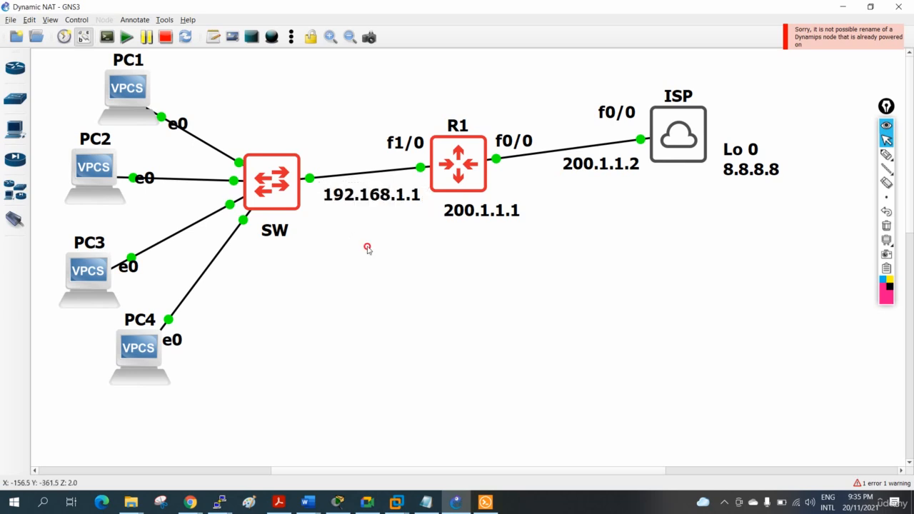
# Place address labels .2 beside PC1 and .3 below PC2
pyautogui.click(355, 200)
pyautogui.rightClick(355, 201)
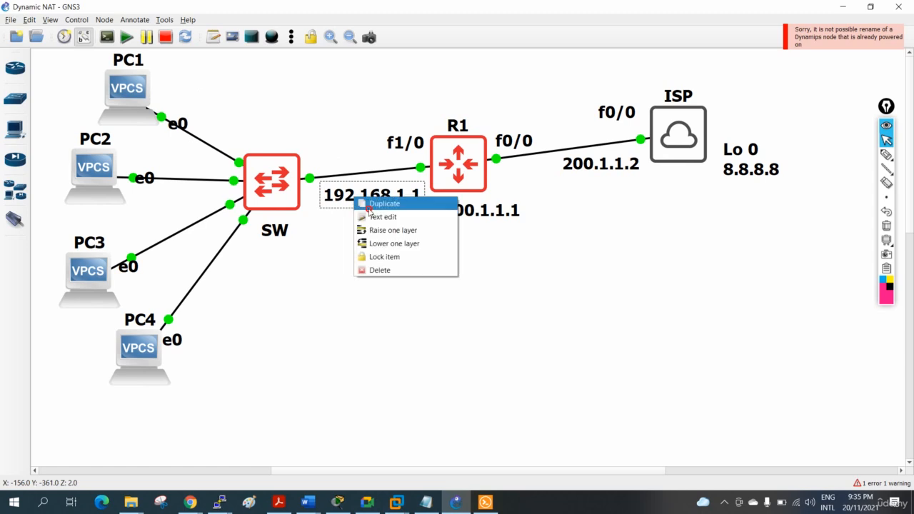
pyautogui.click(369, 207)
pyautogui.moveTo(371, 213); pyautogui.dragTo(185, 94)
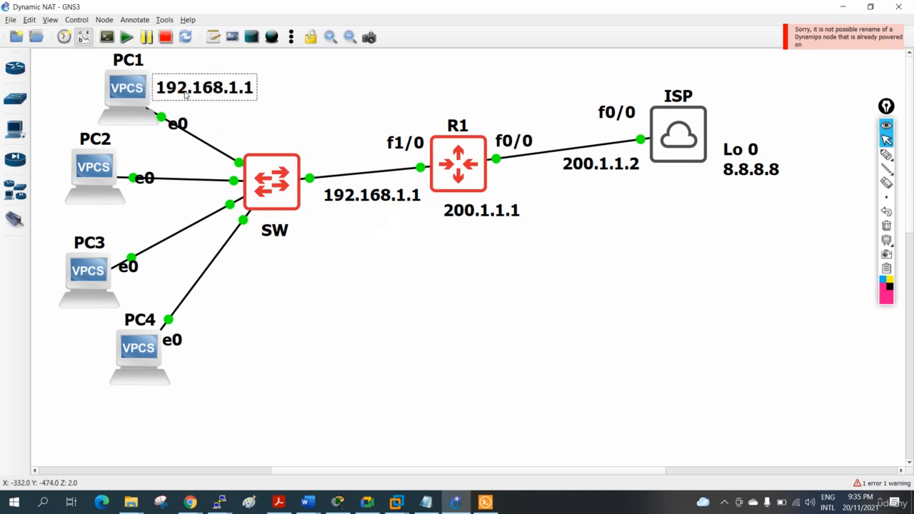
pyautogui.doubleClick(186, 93)
pyautogui.write('.2')
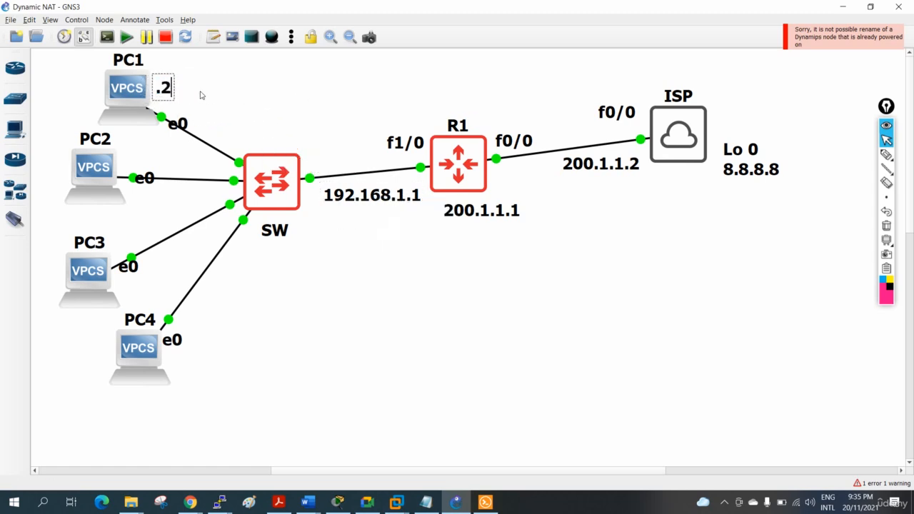
pyautogui.press('Home')
pyautogui.rightClick(168, 93)
pyautogui.click(178, 97)
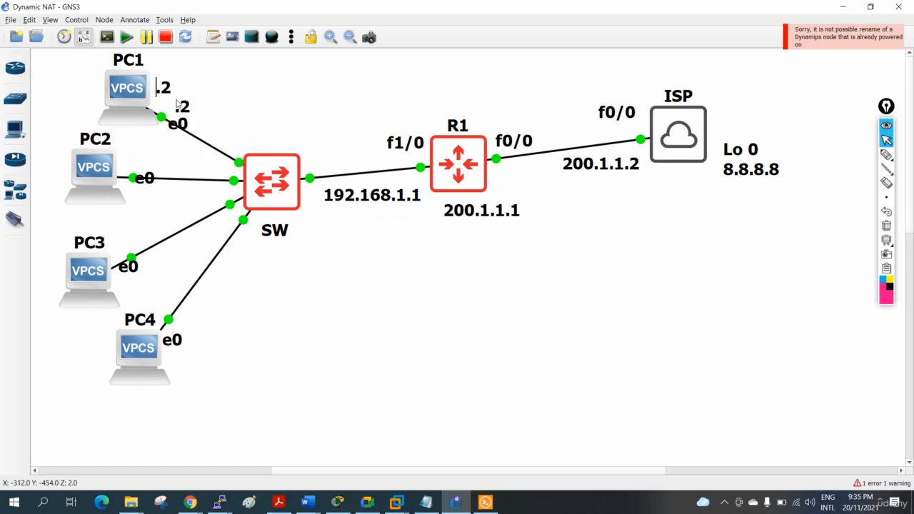
pyautogui.moveTo(186, 112); pyautogui.dragTo(109, 215)
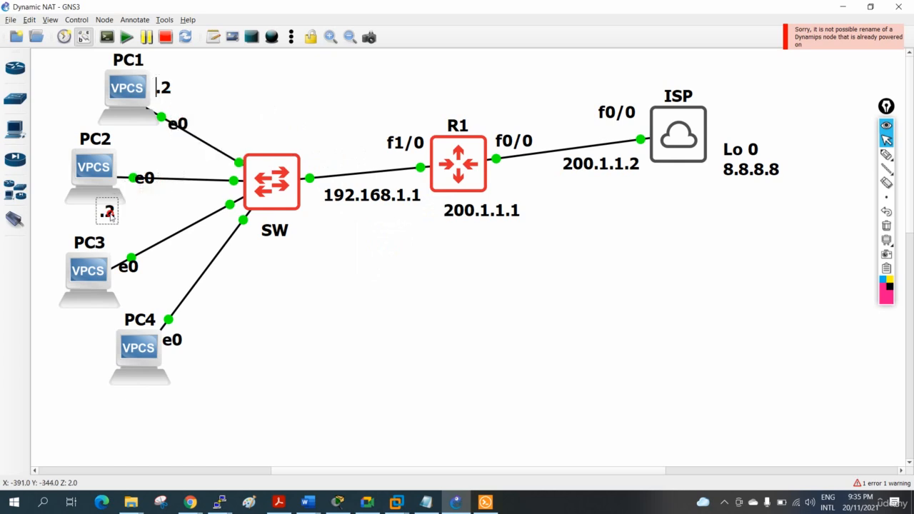
pyautogui.write('.3')
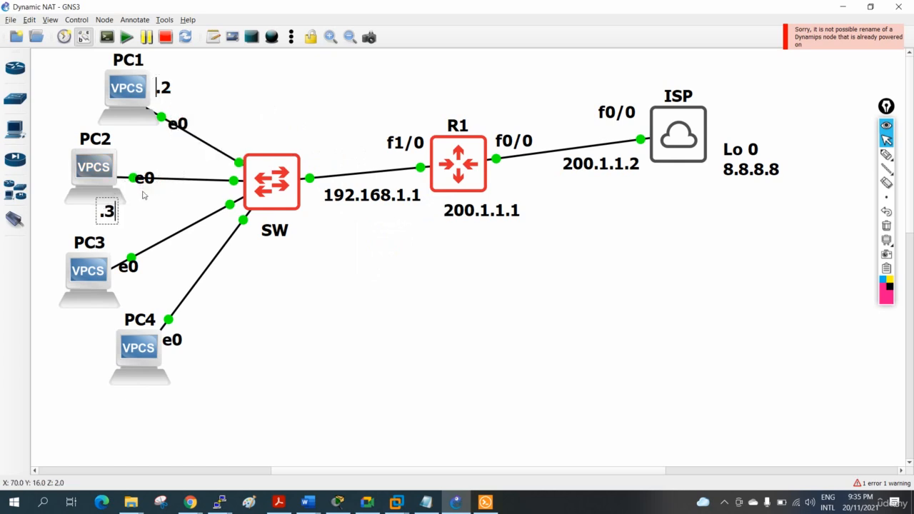
pyautogui.click(126, 218)
pyautogui.doubleClick(112, 214)
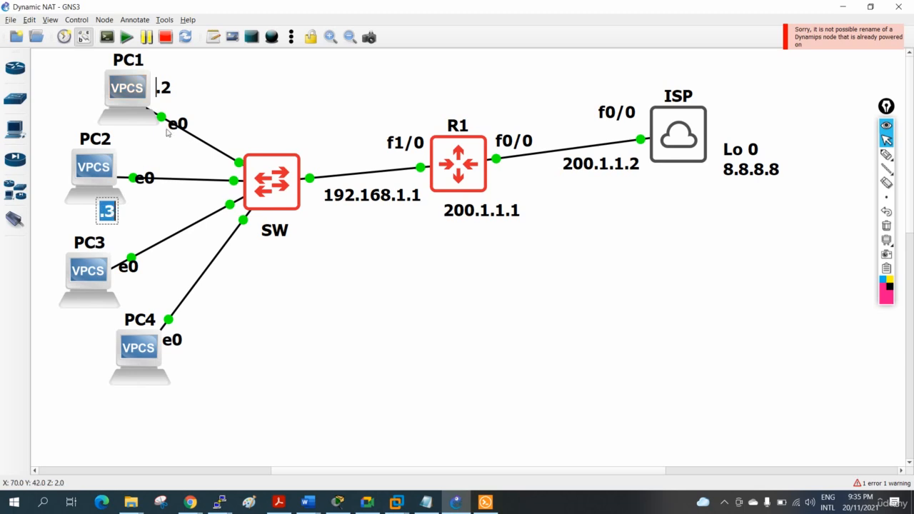
pyautogui.doubleClick(163, 86)
pyautogui.click(160, 272)
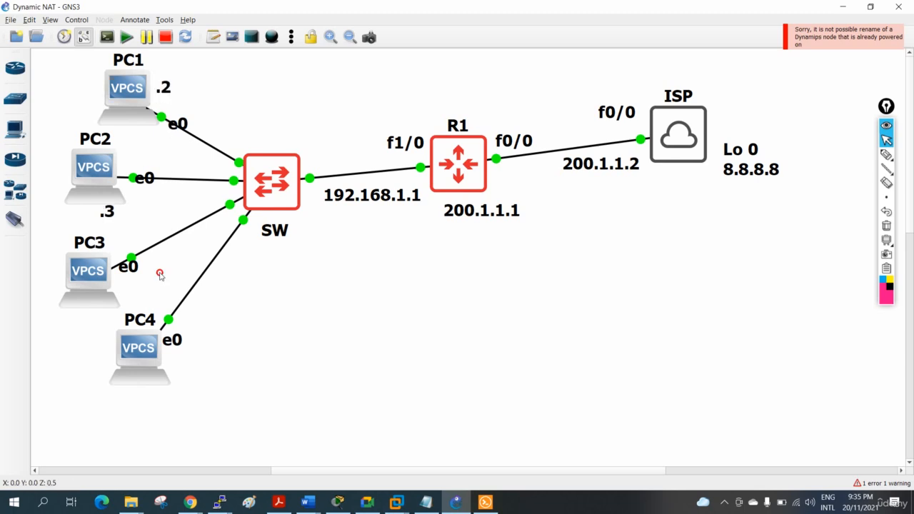
# Place address labels .4 below PC3 and .5 below PC4
pyautogui.rightClick(108, 211)
pyautogui.click(142, 212)
pyautogui.moveTo(127, 231); pyautogui.dragTo(81, 324)
pyautogui.doubleClick(81, 324)
pyautogui.write('.4')
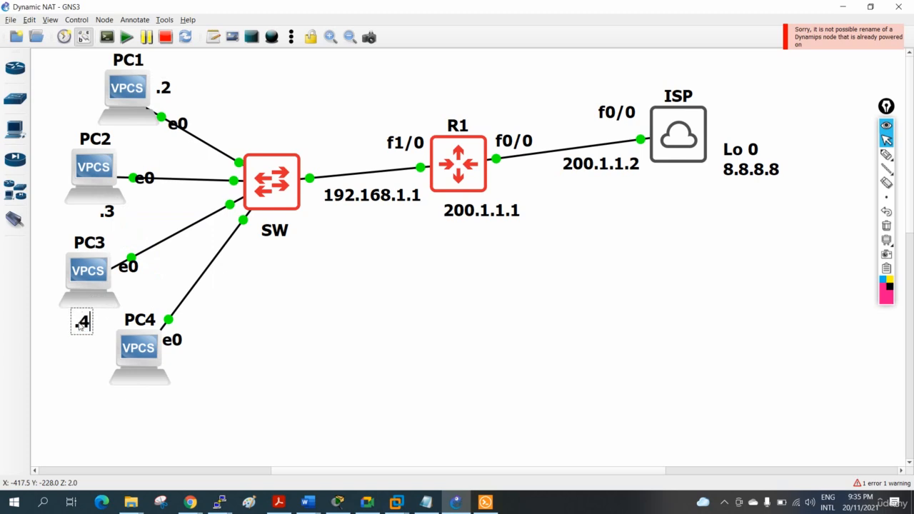
pyautogui.click(69, 385)
pyautogui.click(79, 330)
pyautogui.click(102, 385)
pyautogui.rightClick(81, 327)
pyautogui.click(81, 327)
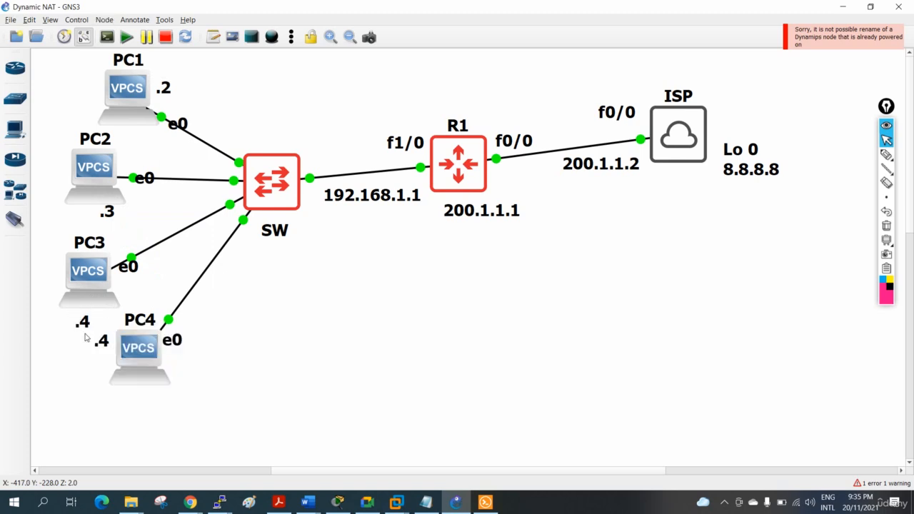
pyautogui.moveTo(90, 341); pyautogui.dragTo(172, 391)
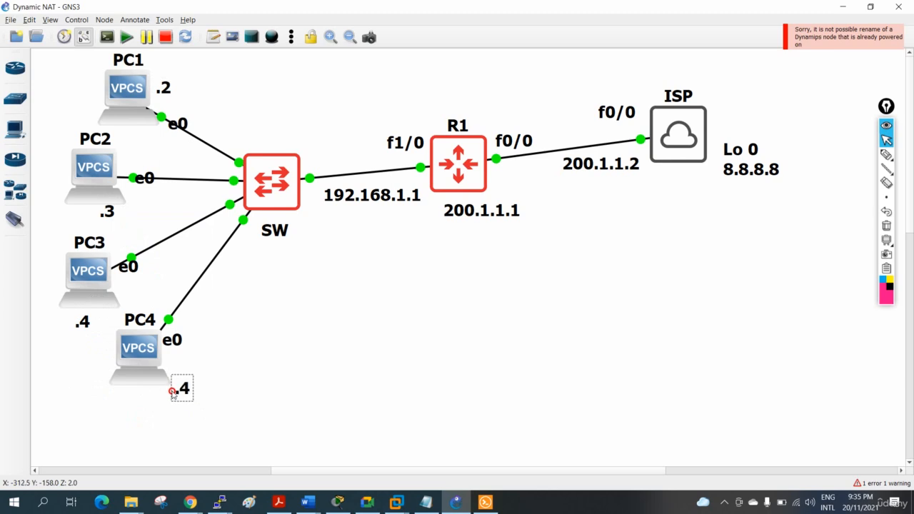
pyautogui.doubleClick(174, 391)
pyautogui.write('.5')
pyautogui.click(296, 387)
pyautogui.doubleClick(189, 390)
pyautogui.click(318, 384)
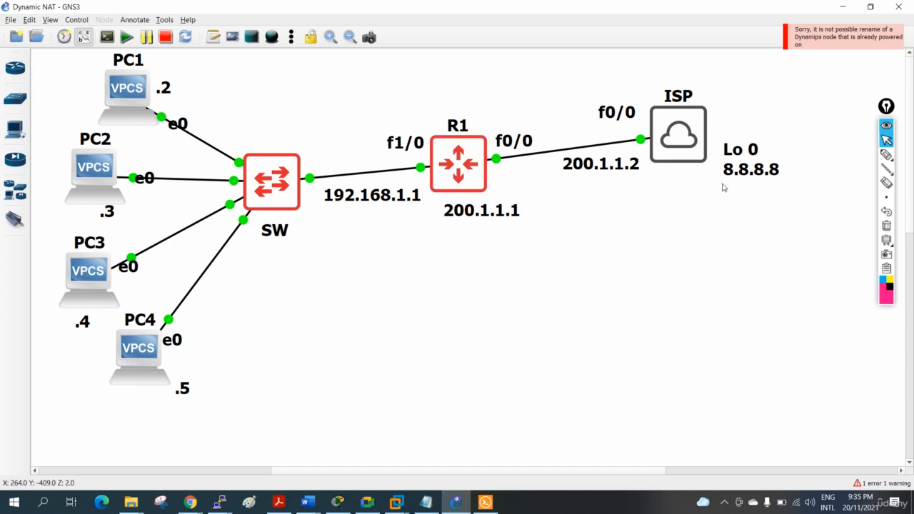
# Copy the !ISP Configuration block from the Notepad lab notes, then go back to GNS3
pyautogui.click(426, 502)
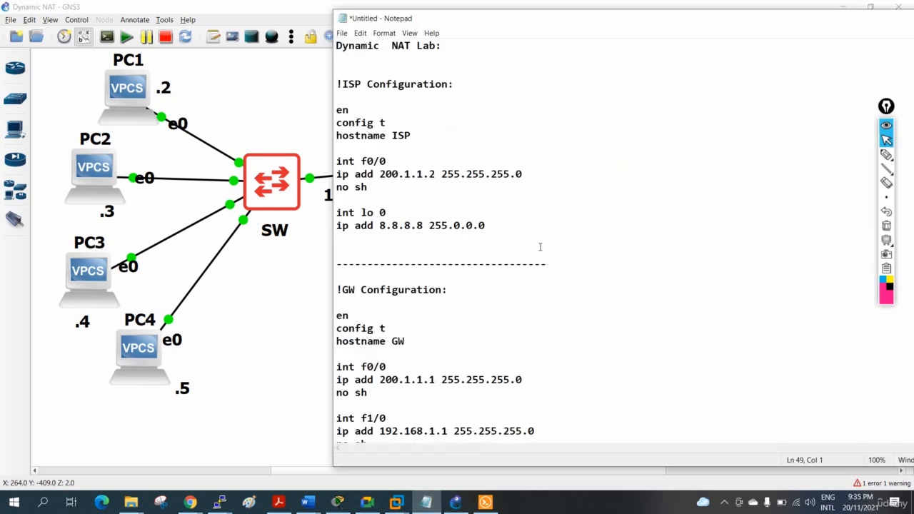
pyautogui.moveTo(473, 23); pyautogui.dragTo(728, 200)
pyautogui.moveTo(687, 138)
pyautogui.mouseDown()
pyautogui.moveTo(623, 106)
pyautogui.moveTo(667, 102)
pyautogui.moveTo(696, 121)
pyautogui.mouseUp()
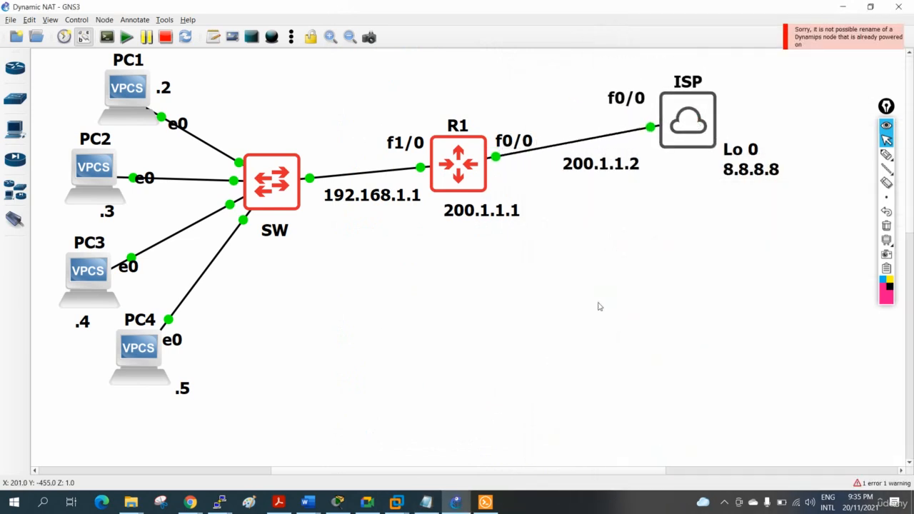
pyautogui.click(427, 502)
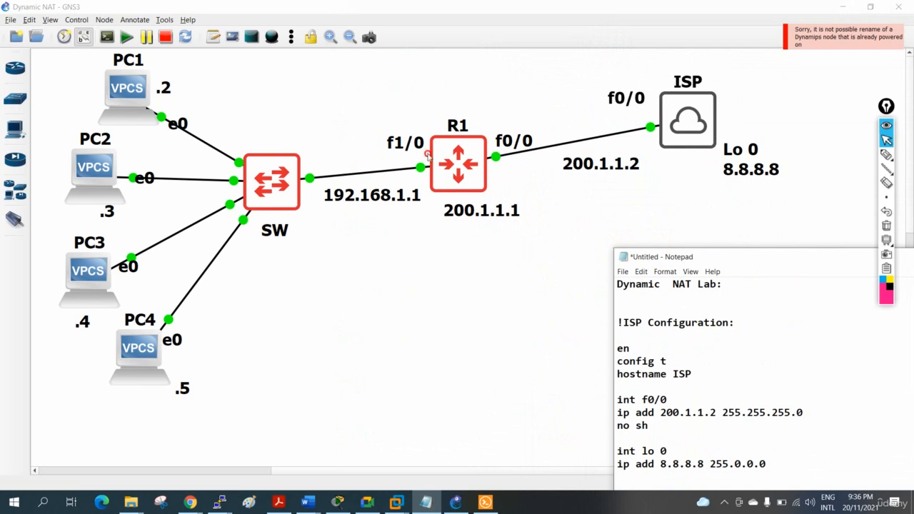
pyautogui.moveTo(719, 259); pyautogui.dragTo(542, 115)
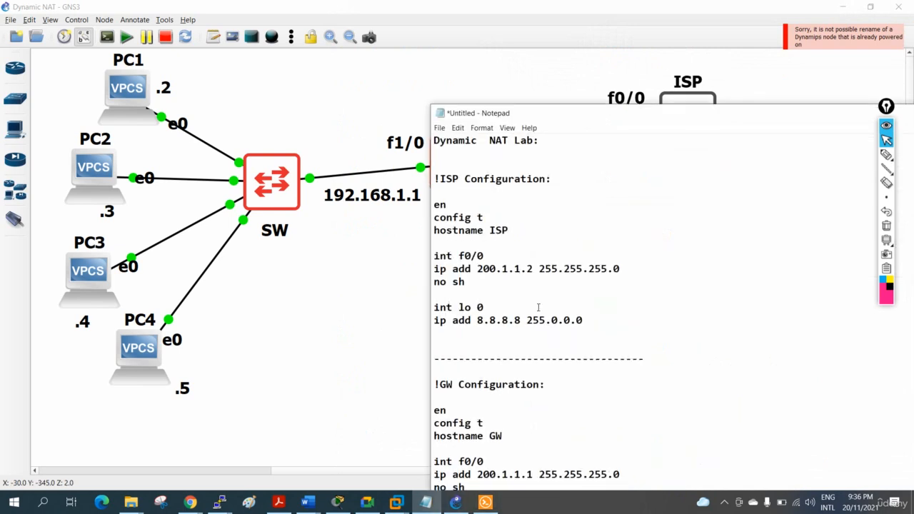
pyautogui.moveTo(600, 321); pyautogui.dragTo(432, 178)
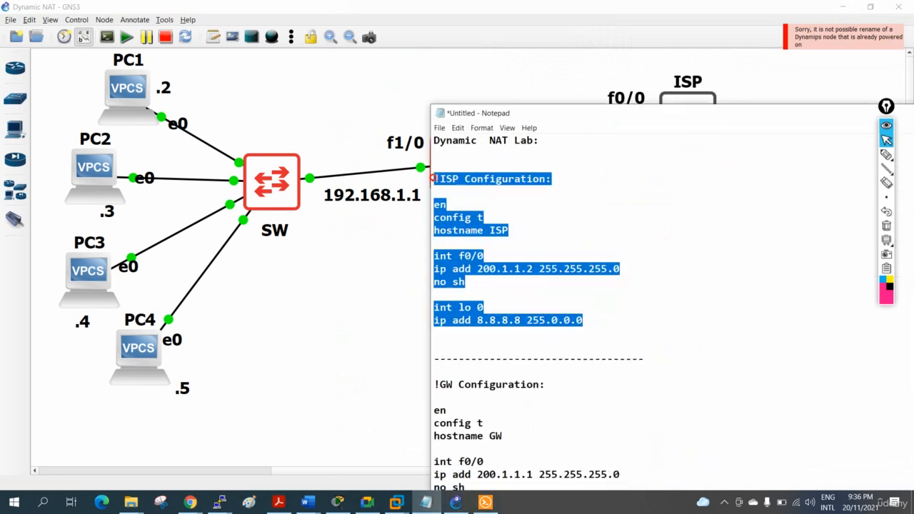
pyautogui.rightClick(469, 228)
pyautogui.click(486, 260)
pyautogui.click(373, 478)
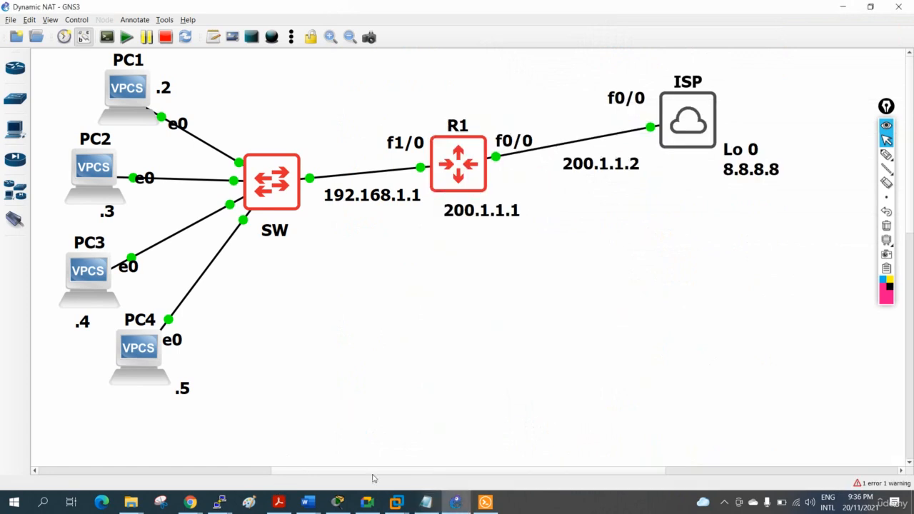
# Reconnect the R1 and R2 consoles in Solar-PuTTY, then close the R2 session
pyautogui.click(485, 502)
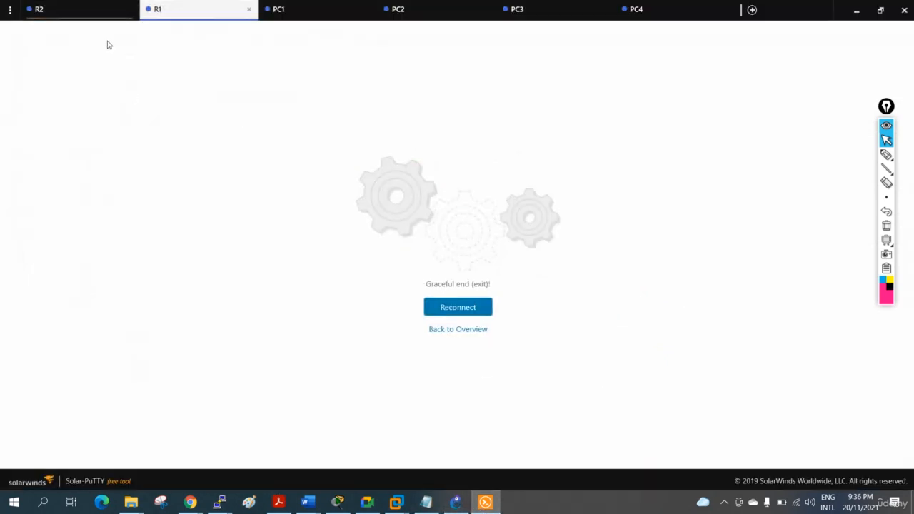
pyautogui.click(486, 305)
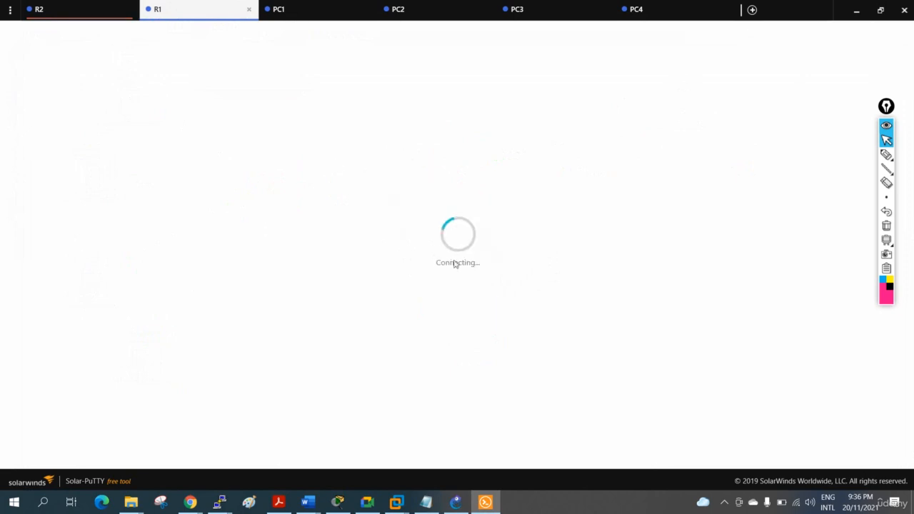
pyautogui.click(81, 13)
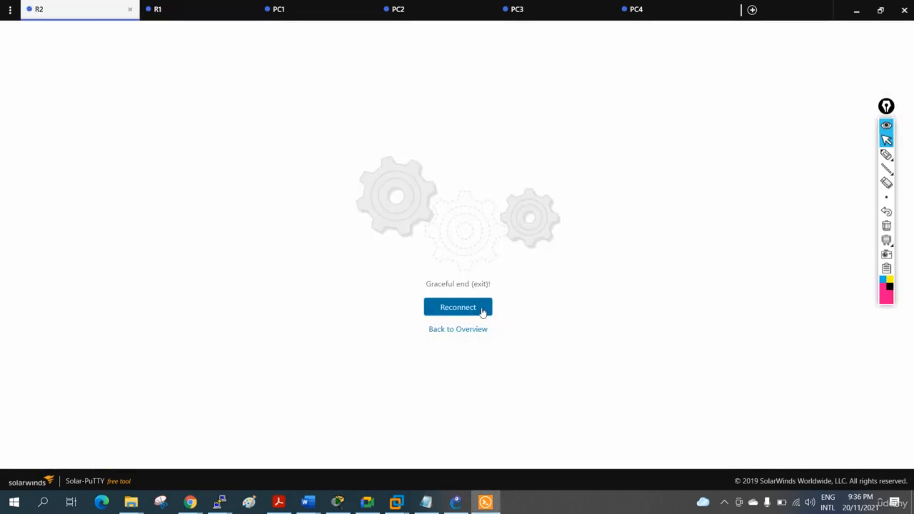
pyautogui.click(483, 310)
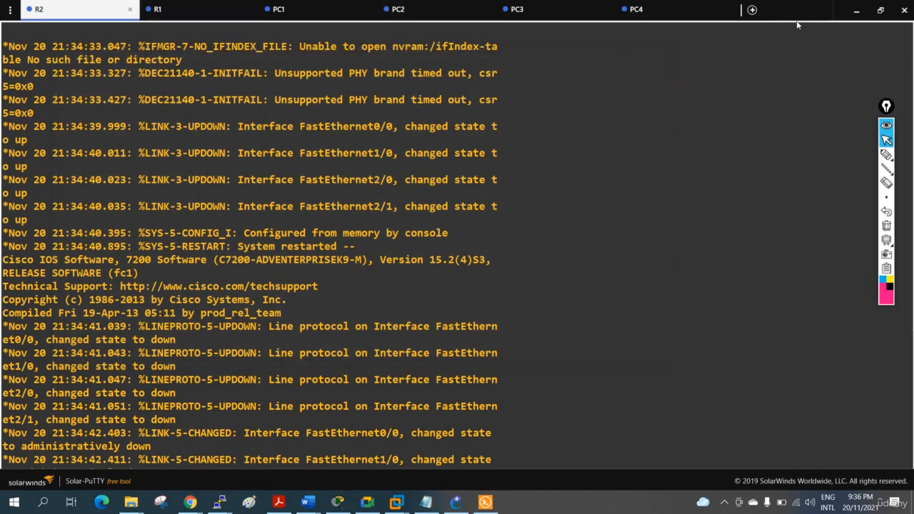
pyautogui.click(856, 10)
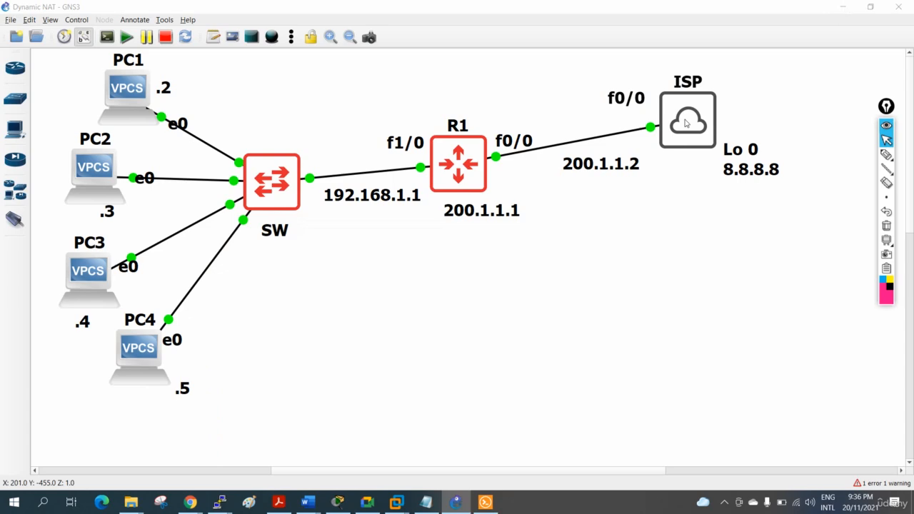
pyautogui.click(485, 502)
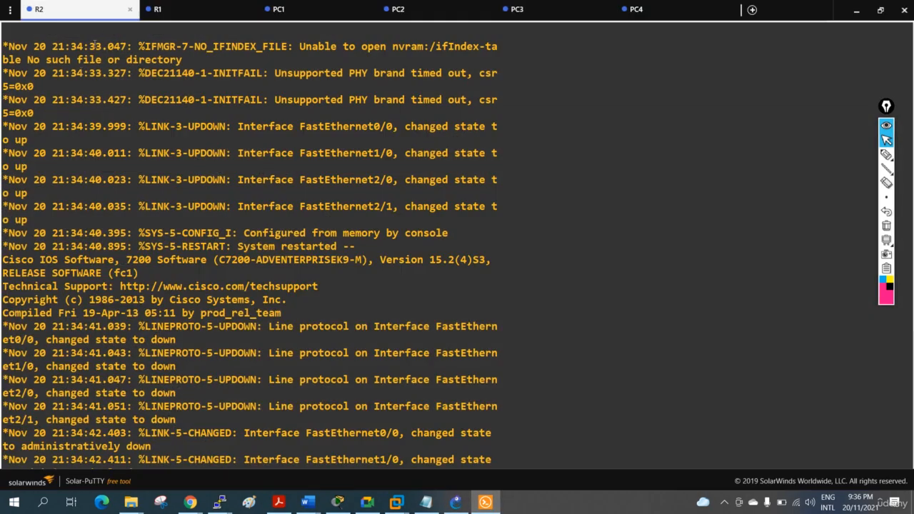
pyautogui.click(130, 14)
pyautogui.click(855, 10)
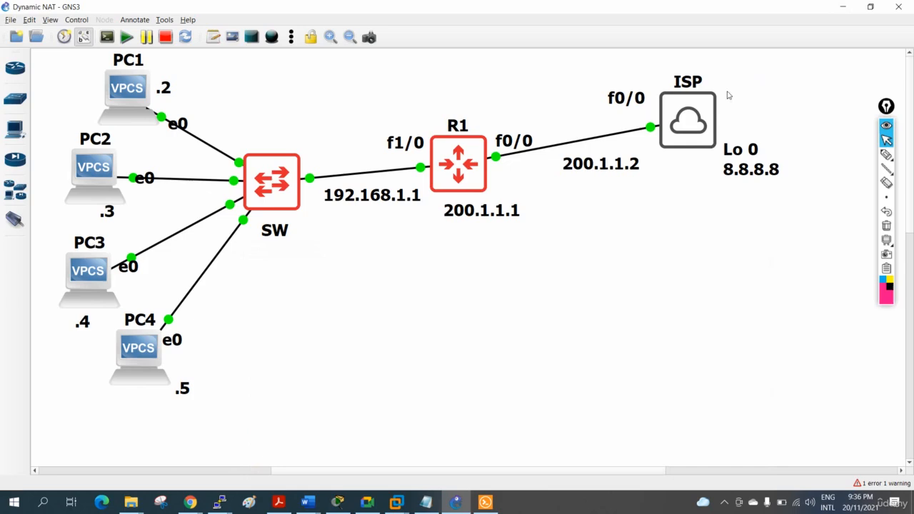
# Open the ISP console and paste in the ISP configuration: f0/0 200.1.1.2, Loopback0 8.8.8.8
pyautogui.rightClick(677, 109)
pyautogui.click(690, 127)
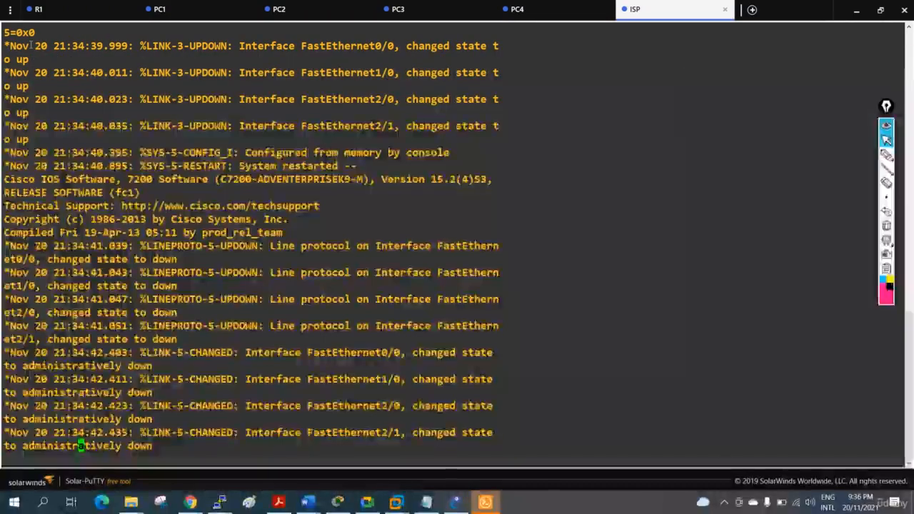
pyautogui.press('Return')
pyautogui.press('Return')
pyautogui.press('Return')
pyautogui.press('Return')
pyautogui.press('Return')
pyautogui.press('Return')
pyautogui.press('Return')
pyautogui.press('Return')
pyautogui.press('Return')
pyautogui.press('Return')
pyautogui.press('Return')
pyautogui.press('Return')
pyautogui.press('Return')
pyautogui.rightClick(623, 113)
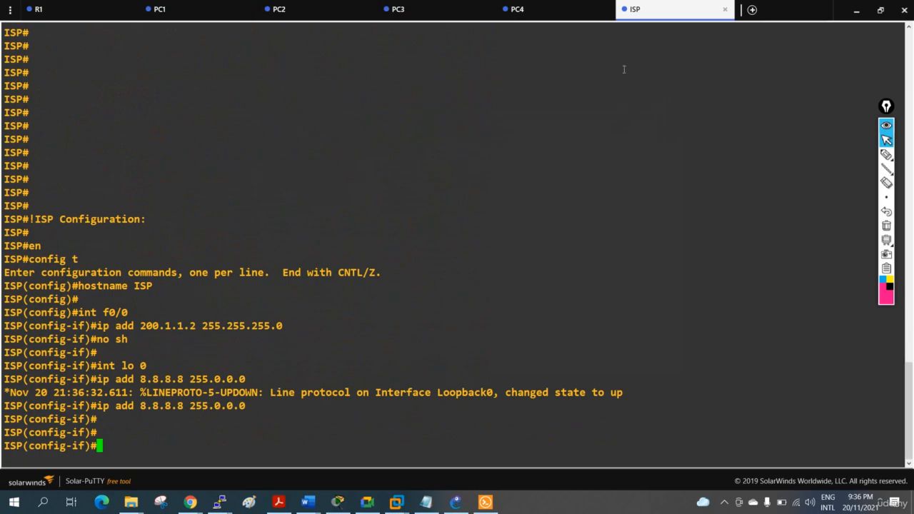
pyautogui.click(856, 10)
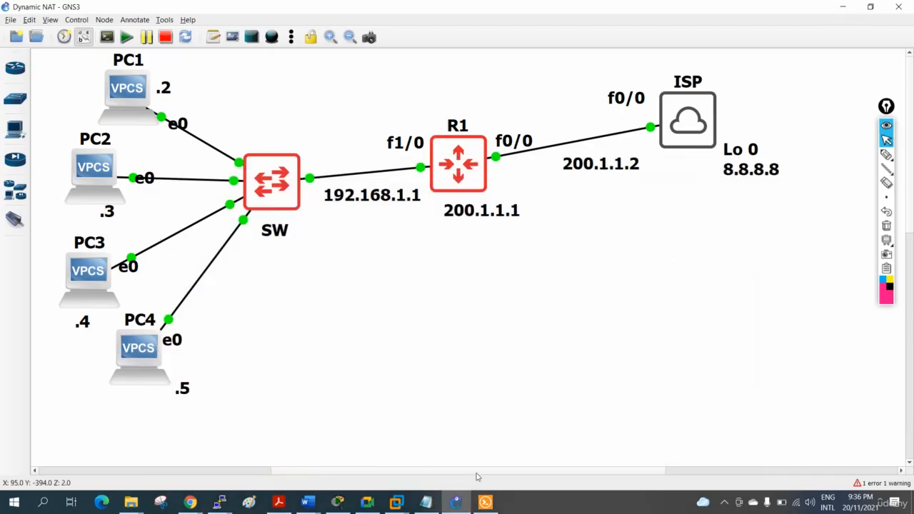
# Scroll the lab notes down to the GW section and look over its NAT lines
pyautogui.click(426, 502)
pyautogui.scroll(-5, 628, 293)
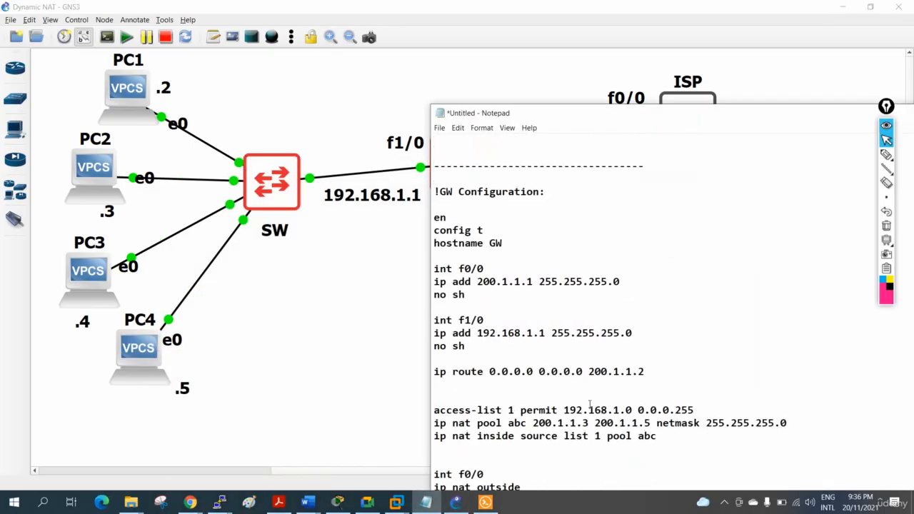
pyautogui.scroll(-1, 589, 404)
pyautogui.moveTo(656, 397); pyautogui.dragTo(434, 371)
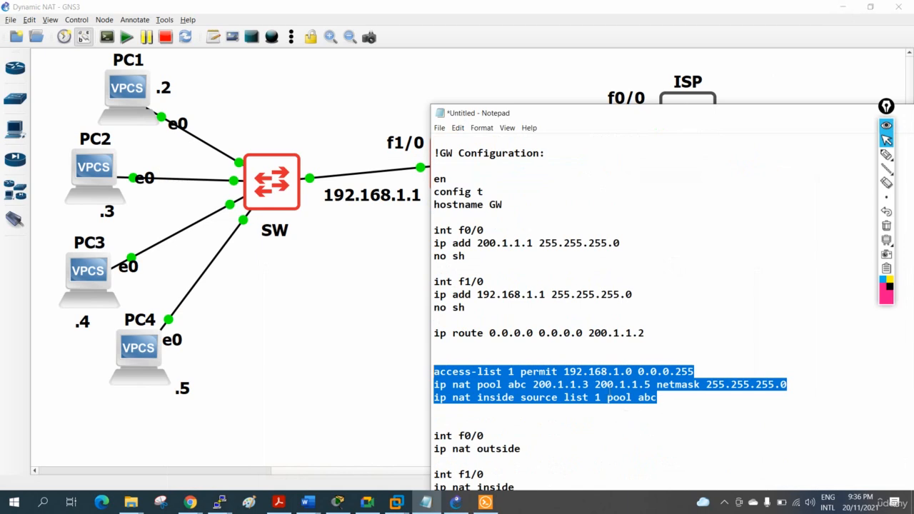
pyautogui.scroll(1, 662, 412)
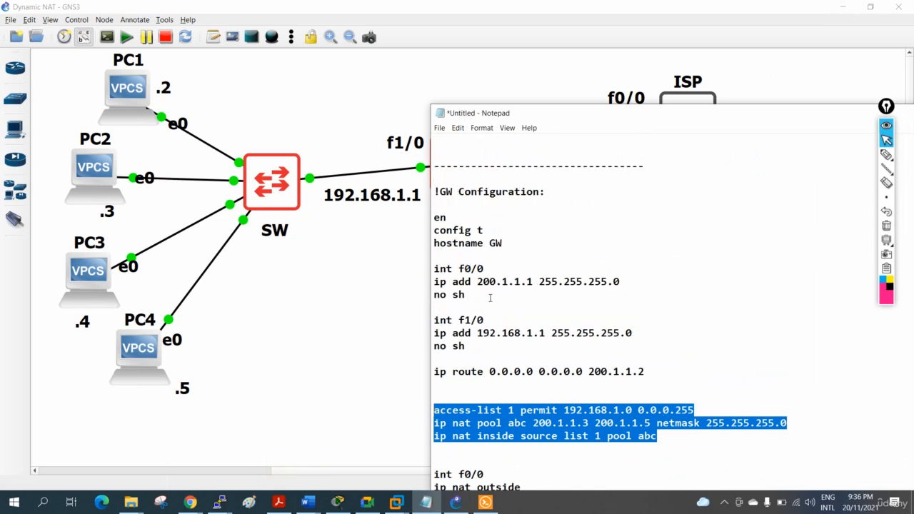
pyautogui.click(628, 425)
pyautogui.moveTo(661, 438); pyautogui.dragTo(432, 412)
pyautogui.click(640, 293)
# Copy the GW configuration from its heading through the ip route line
pyautogui.moveTo(489, 110); pyautogui.dragTo(663, 75)
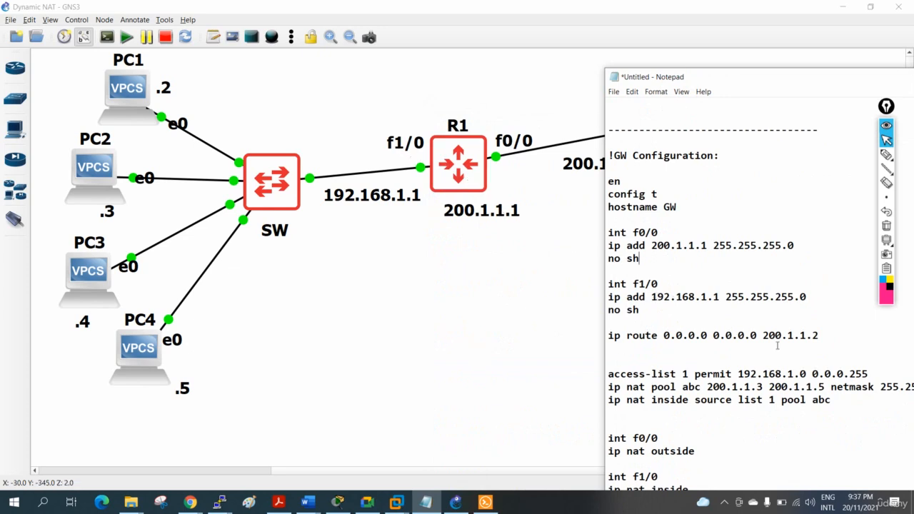
pyautogui.moveTo(819, 335); pyautogui.dragTo(606, 156)
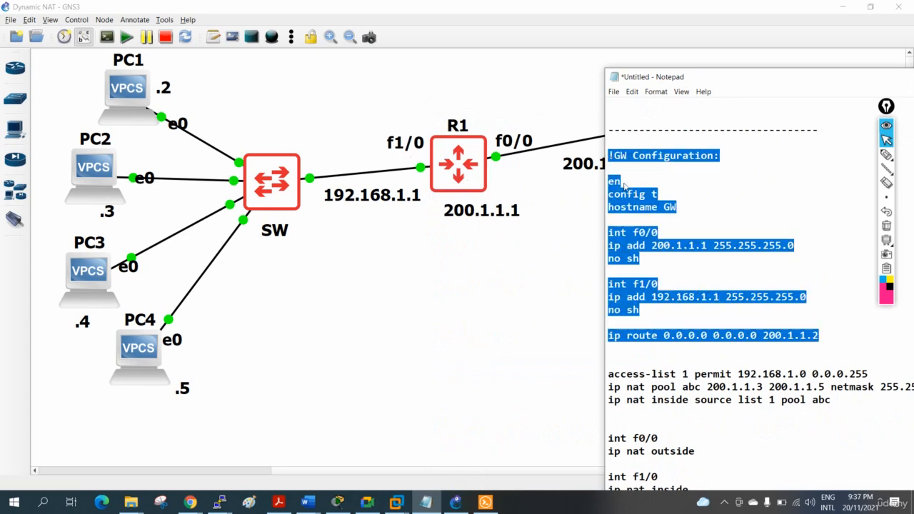
pyautogui.rightClick(623, 184)
pyautogui.click(646, 212)
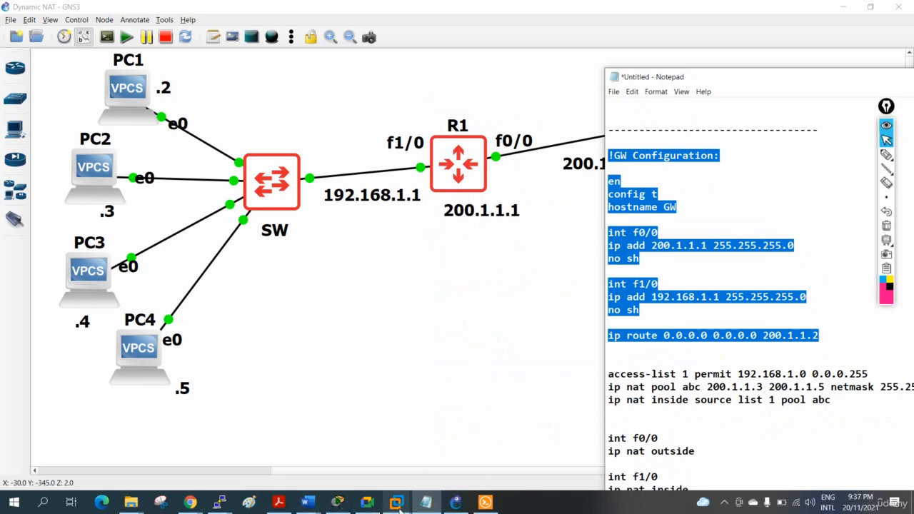
# Paste the GW configuration into R1's console: f0/0 200.1.1.1, f1/0 192.168.1.1, default route 200.1.1.2
pyautogui.click(485, 502)
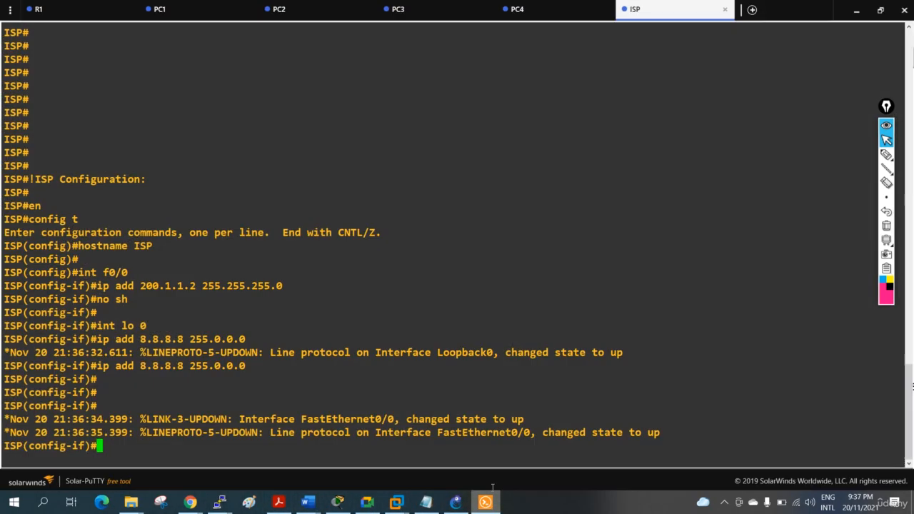
pyautogui.click(44, 10)
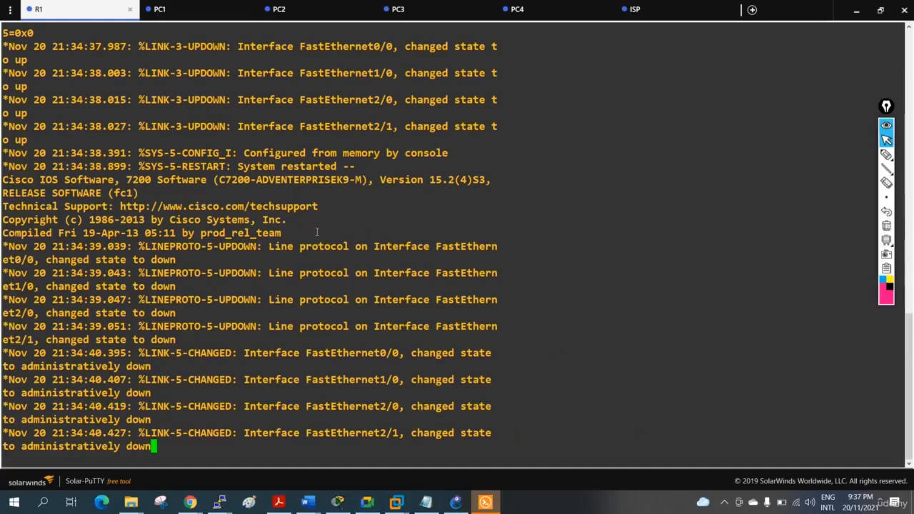
pyautogui.rightClick(316, 232)
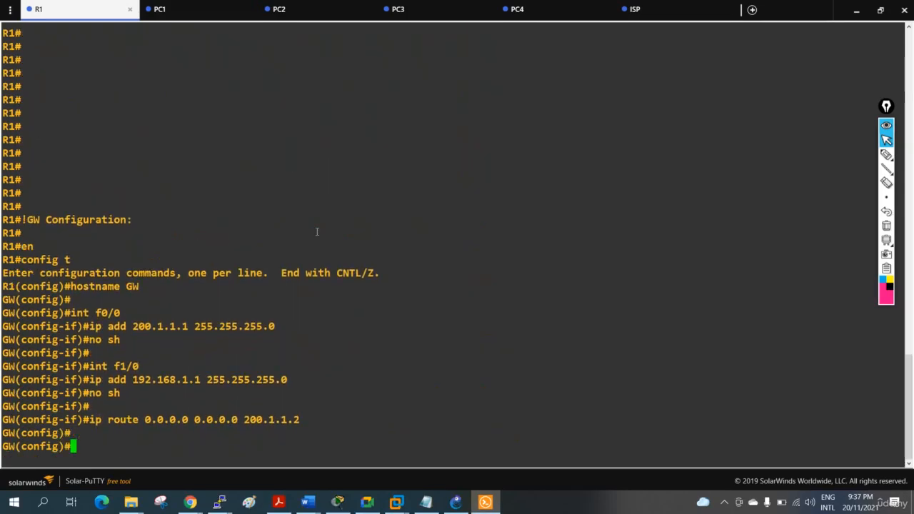
pyautogui.click(855, 10)
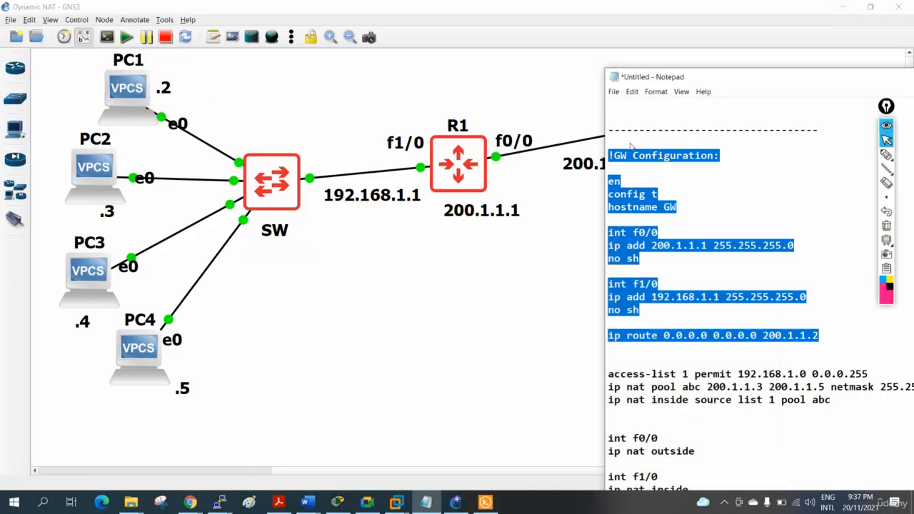
pyautogui.moveTo(708, 79); pyautogui.dragTo(481, 21)
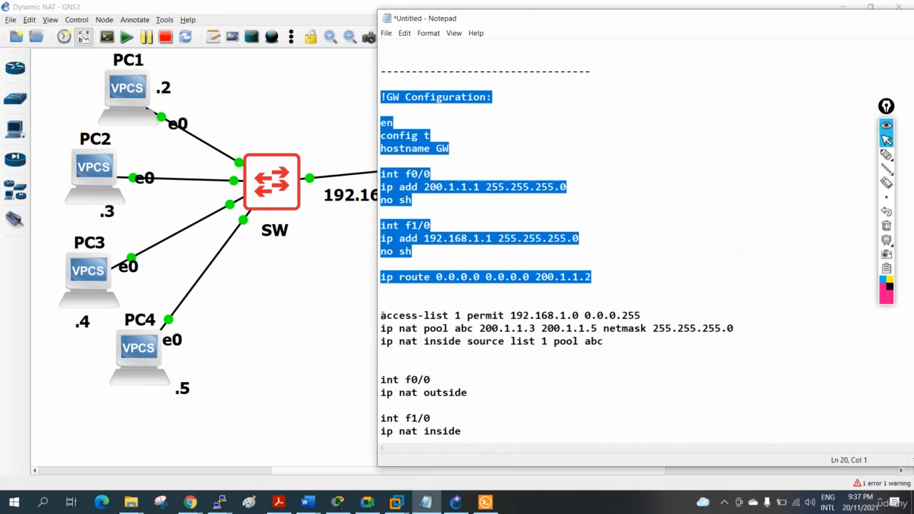
pyautogui.moveTo(377, 289); pyautogui.dragTo(322, 280)
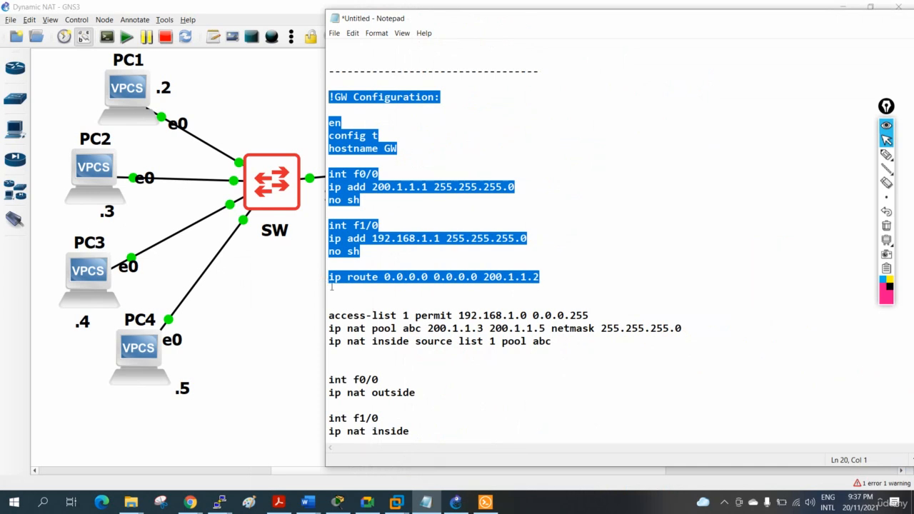
pyautogui.moveTo(329, 315); pyautogui.dragTo(592, 316)
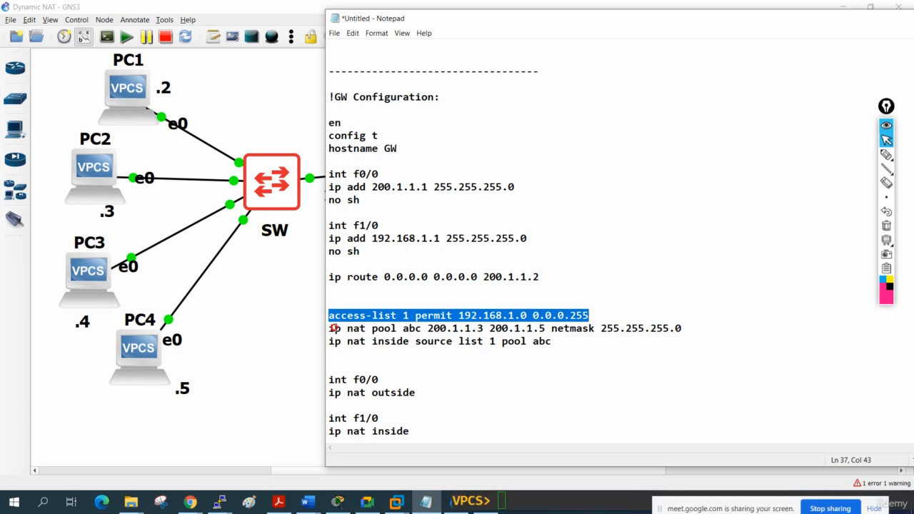
pyautogui.moveTo(330, 328); pyautogui.dragTo(544, 329)
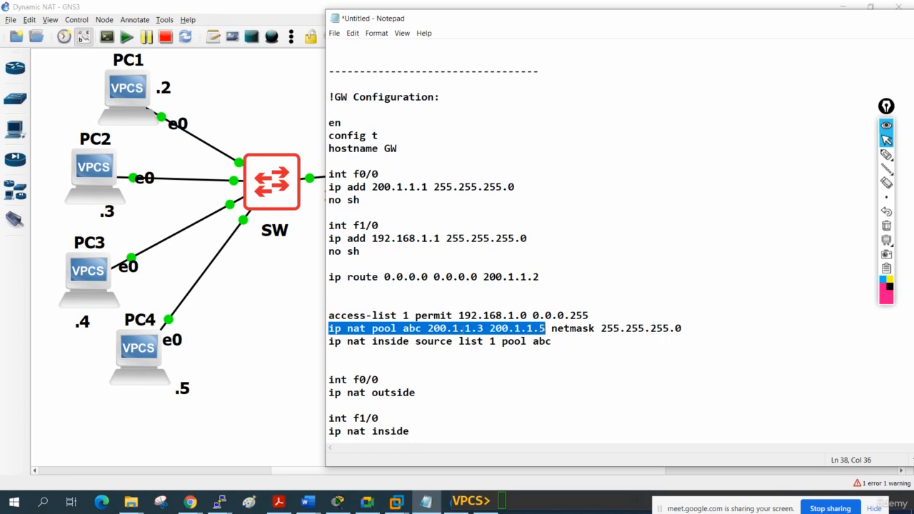
pyautogui.moveTo(508, 19); pyautogui.dragTo(468, 70)
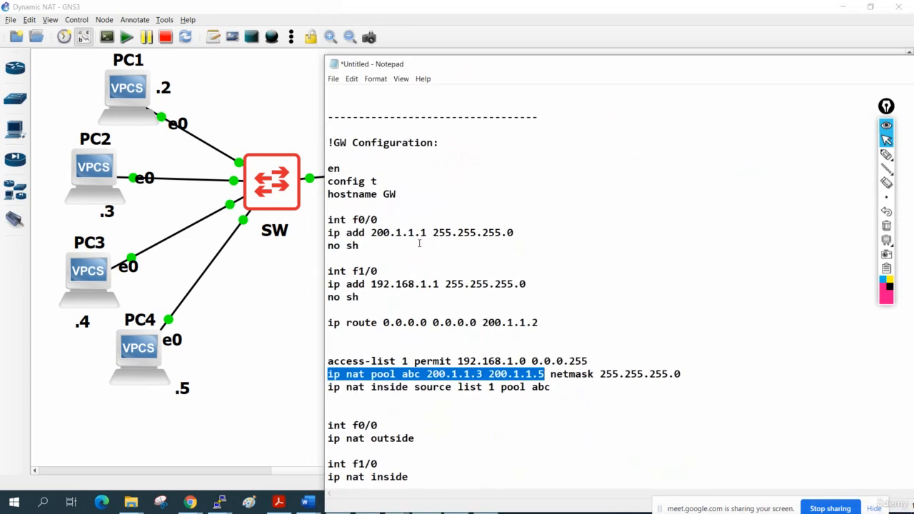
# Change the pool's end address from 200.1.1.5 to 200.1.1.3
pyautogui.click(484, 374)
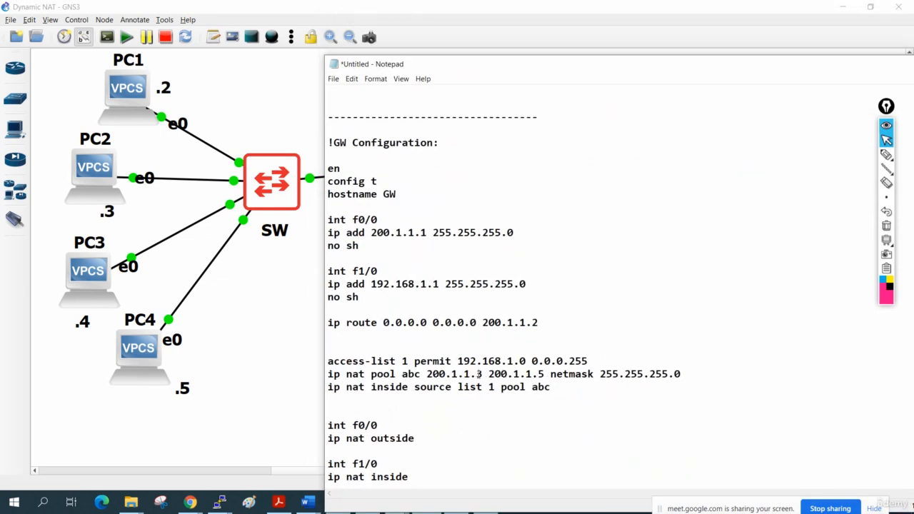
pyautogui.moveTo(547, 374); pyautogui.dragTo(537, 373)
pyautogui.write('3')
pyautogui.press('Down')
pyautogui.press('Down')
pyautogui.moveTo(427, 374); pyautogui.dragTo(547, 374)
pyautogui.click(461, 377)
pyautogui.doubleClick(461, 377)
pyautogui.doubleClick(534, 376)
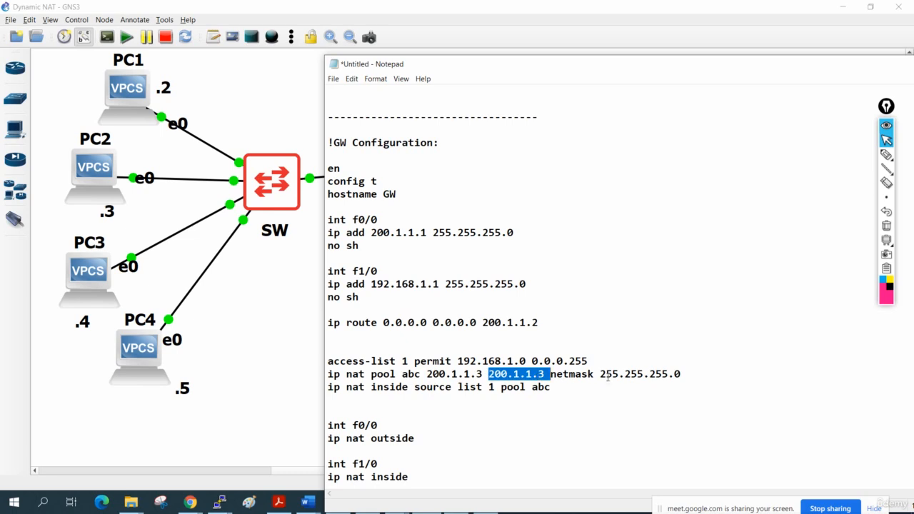
pyautogui.doubleClick(462, 373)
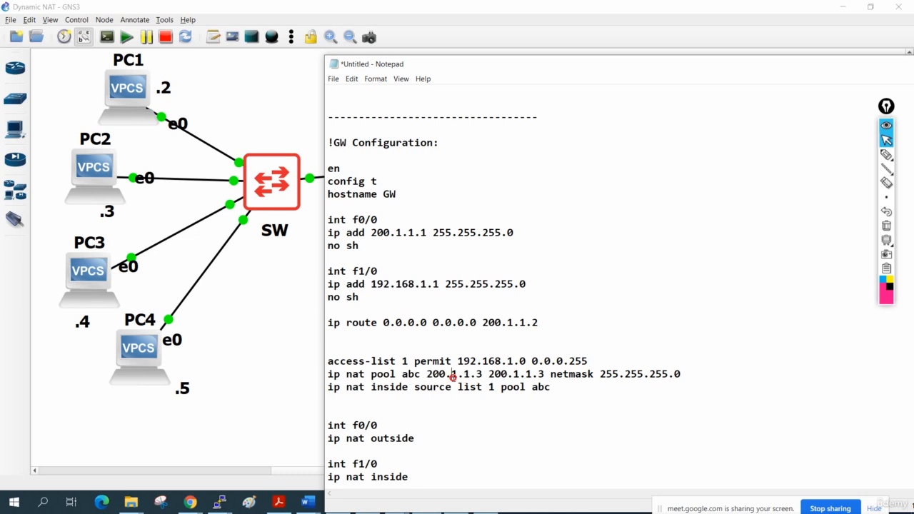
pyautogui.doubleClick(455, 377)
pyautogui.doubleClick(503, 376)
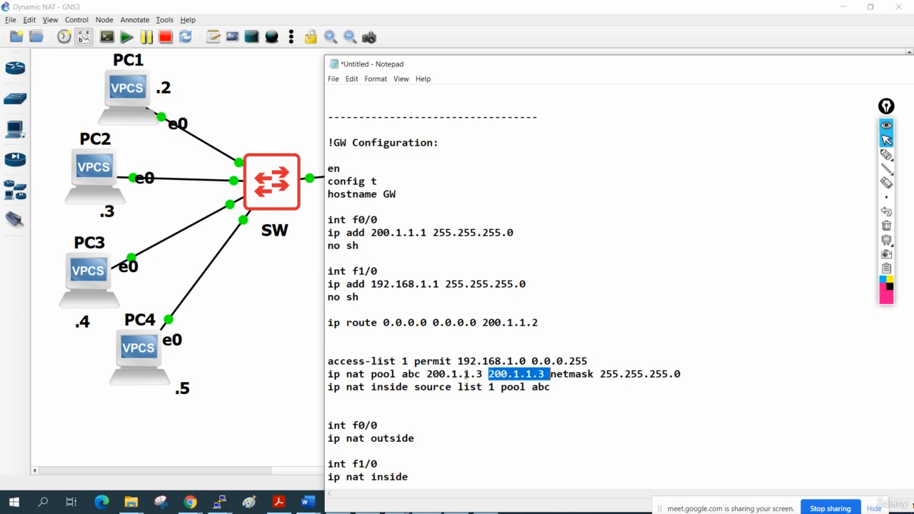
pyautogui.doubleClick(463, 374)
pyautogui.click(513, 374)
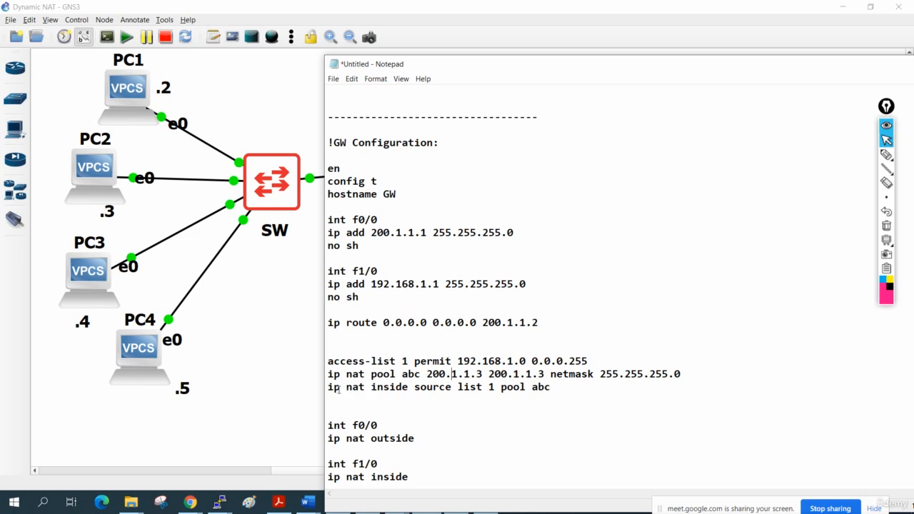
# Append 'overload' to the ip nat inside source line and copy the NAT lines
pyautogui.moveTo(327, 386); pyautogui.dragTo(536, 394)
pyautogui.click(579, 390)
pyautogui.write('overload')
pyautogui.scroll(-1, 495, 387)
pyautogui.moveTo(429, 443); pyautogui.dragTo(287, 316)
pyautogui.rightClick(333, 337)
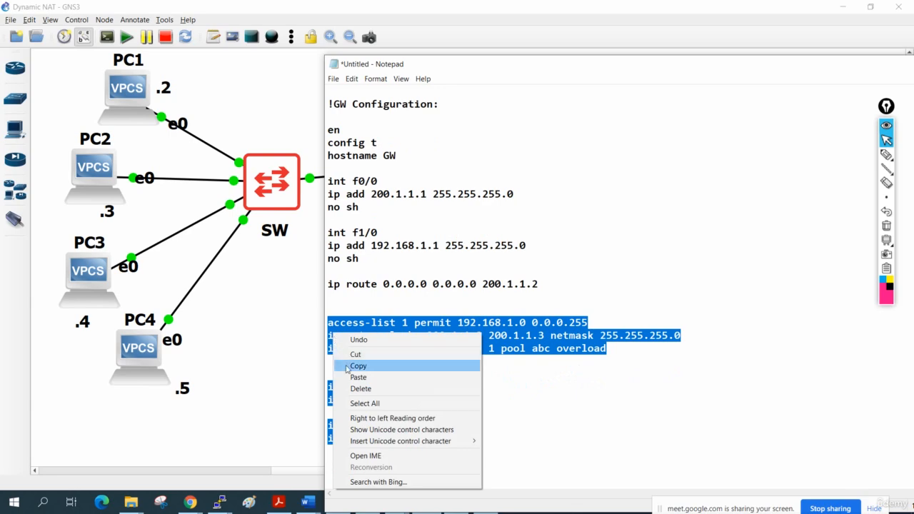
pyautogui.click(348, 366)
# Enter privileged mode on the GW router console with en
pyautogui.click(279, 355)
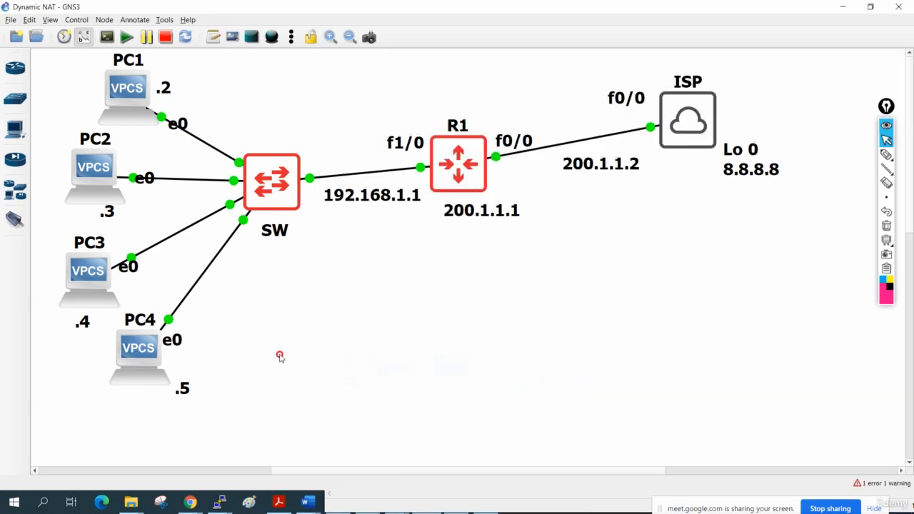
pyautogui.moveTo(224, 508)
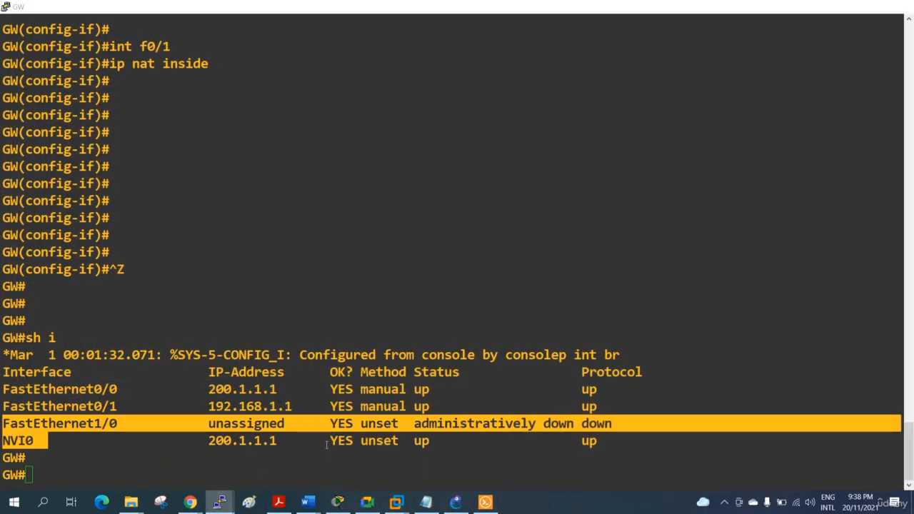
pyautogui.click(321, 450)
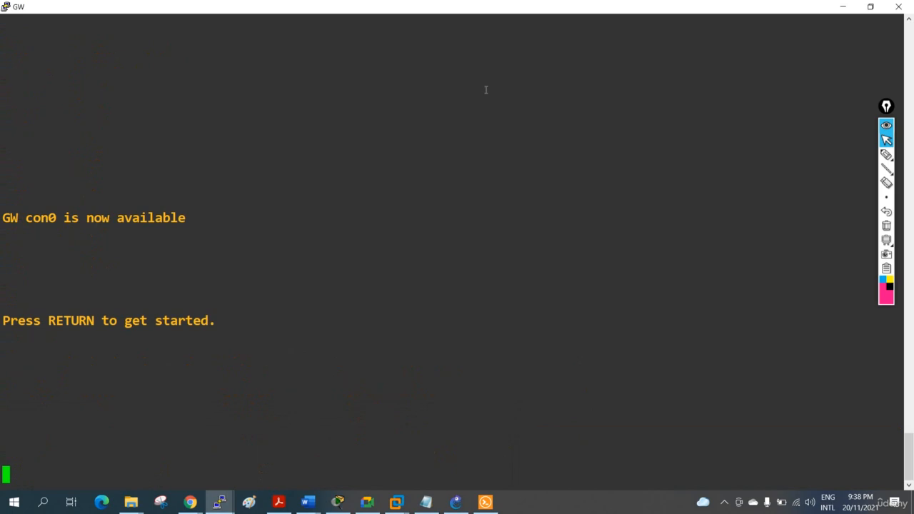
pyautogui.press('Return')
pyautogui.press('Return')
pyautogui.press('Return')
pyautogui.press('Return')
pyautogui.press('Return')
pyautogui.press('Return')
pyautogui.press('Return')
pyautogui.press('Return')
pyautogui.press('Return')
pyautogui.press('Return')
pyautogui.press('Return')
pyautogui.write('en')
pyautogui.press('Return')
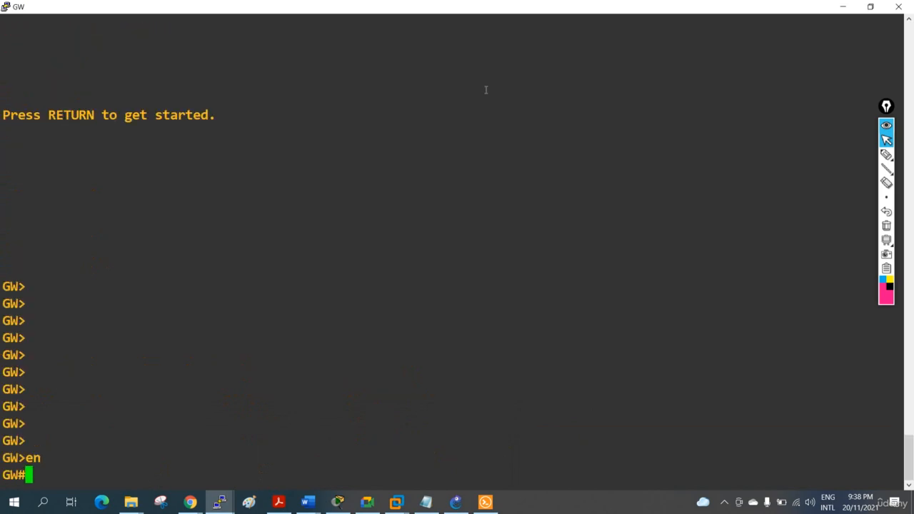
# Close the GW console window and confirm the exit
pyautogui.moveTo(780, 6); pyautogui.dragTo(621, 114)
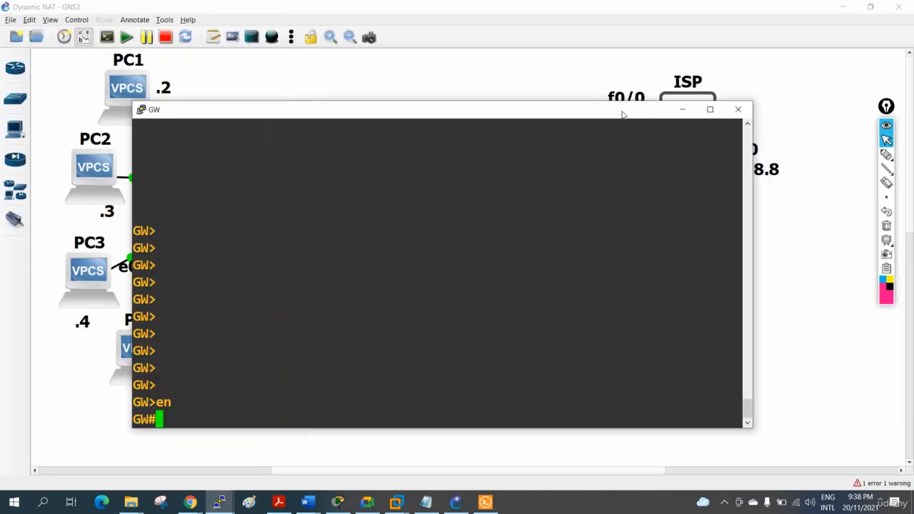
pyautogui.click(738, 109)
pyautogui.click(473, 293)
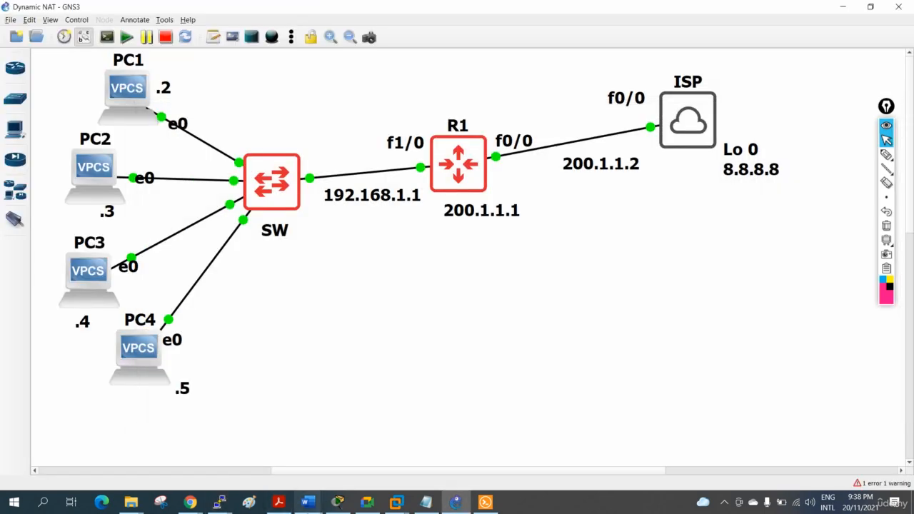
# Stop all nodes in the EVE-NG Static NAT lab and close the Chrome window
pyautogui.moveTo(190, 501)
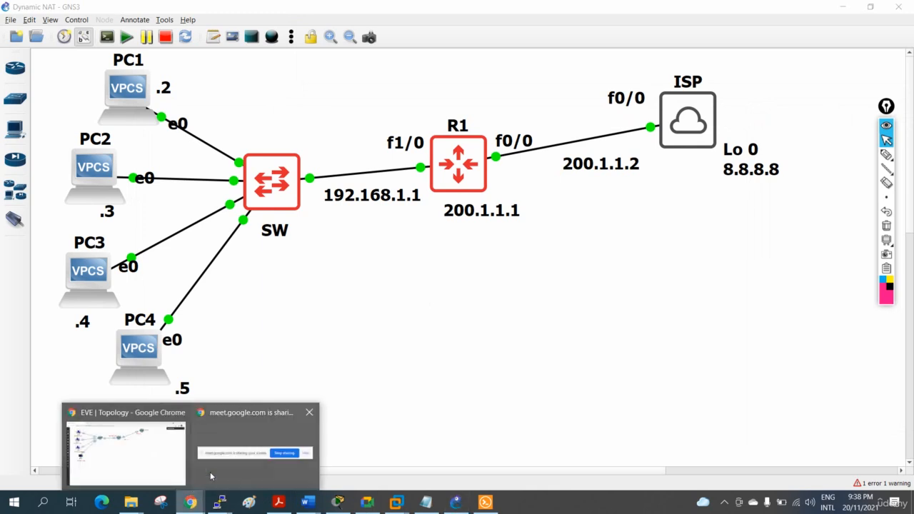
pyautogui.click(152, 454)
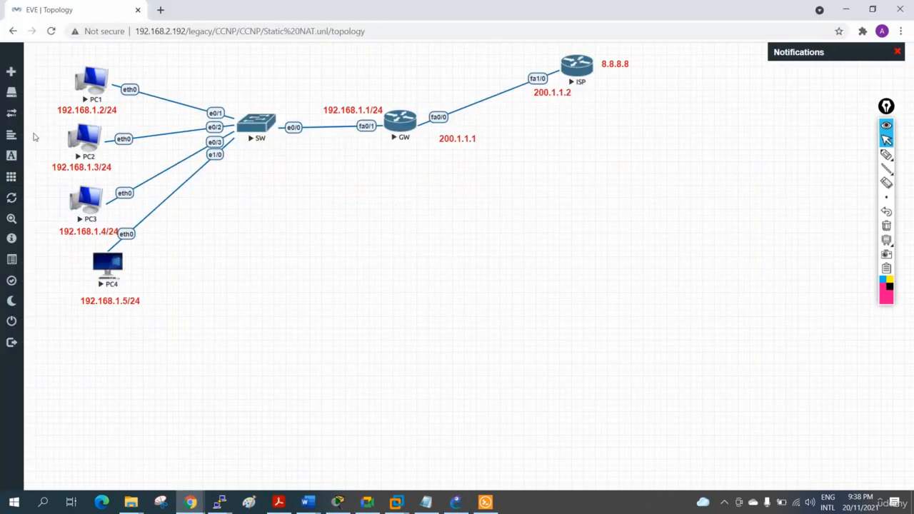
pyautogui.click(58, 183)
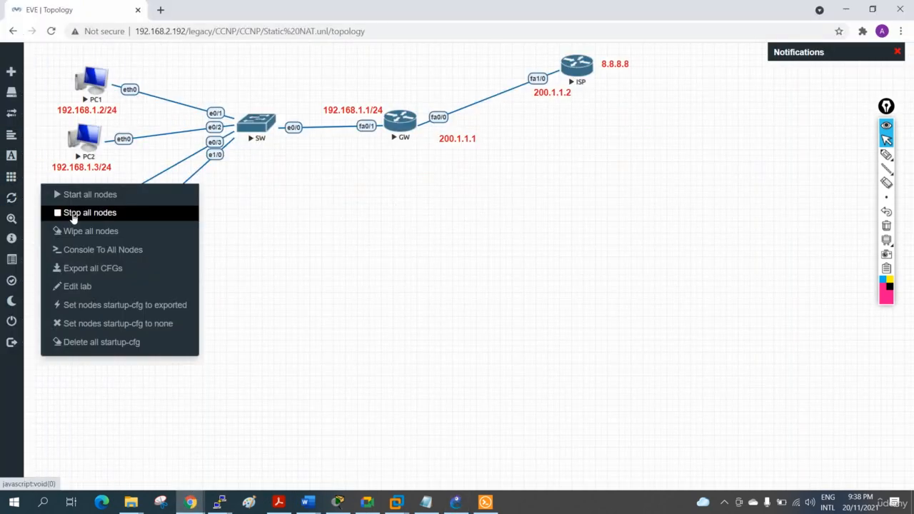
pyautogui.click(73, 215)
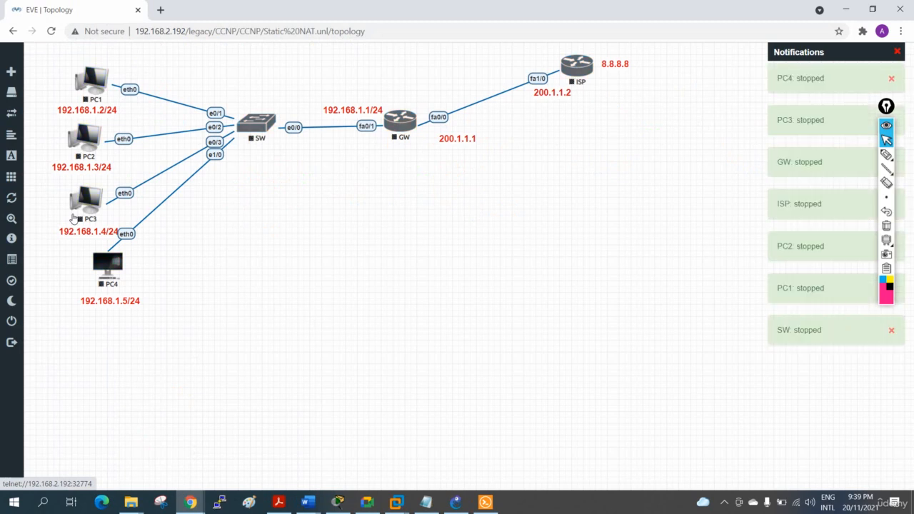
pyautogui.click(901, 8)
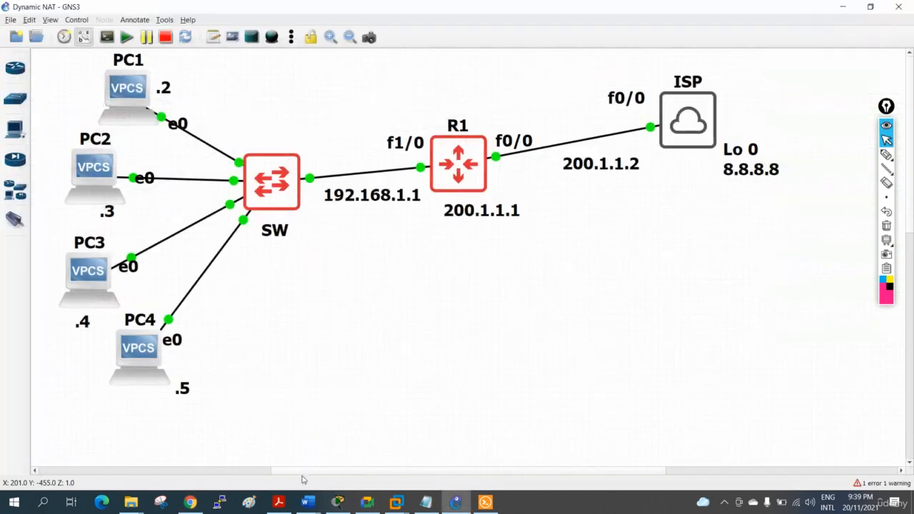
# Log in to the EVE-NG VM console as root with the account password
pyautogui.moveTo(398, 506)
pyautogui.click(364, 434)
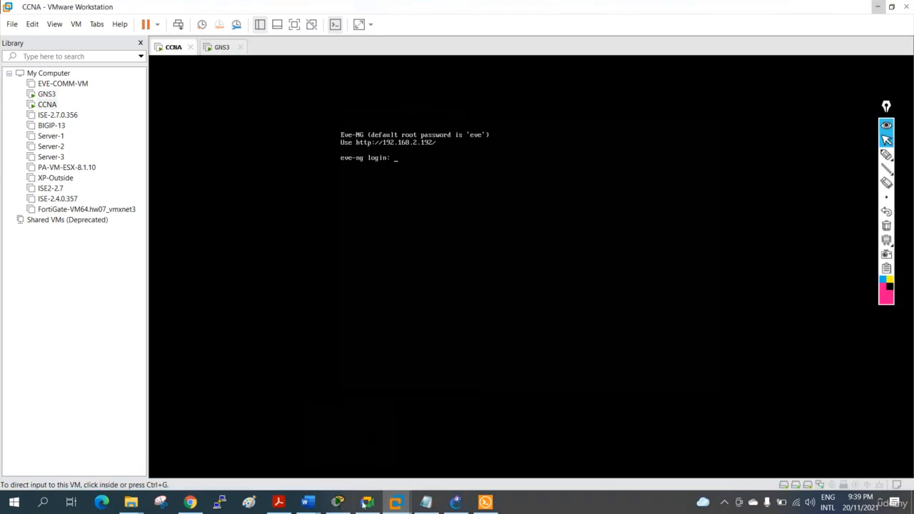
pyautogui.click(175, 53)
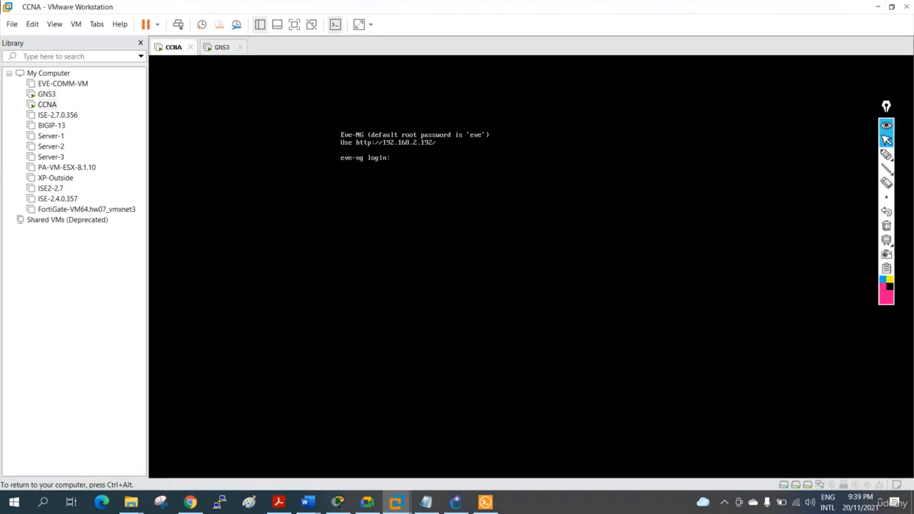
pyautogui.write('root')
pyautogui.press('Return')
pyautogui.write('eve')
pyautogui.press('Return')
# Run shutdown on the EVE-NG VM and minimize VMware Workstation
pyautogui.write('shutdown')
pyautogui.press('Return')
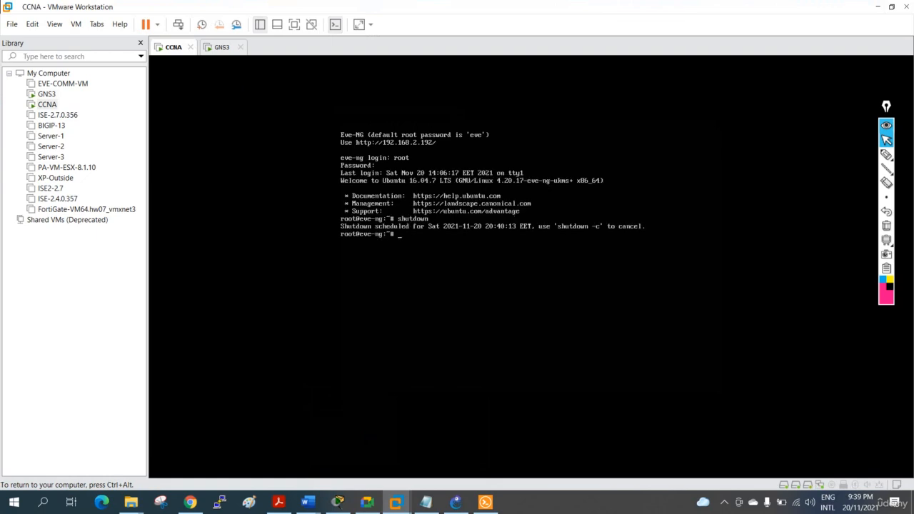
pyautogui.click(877, 7)
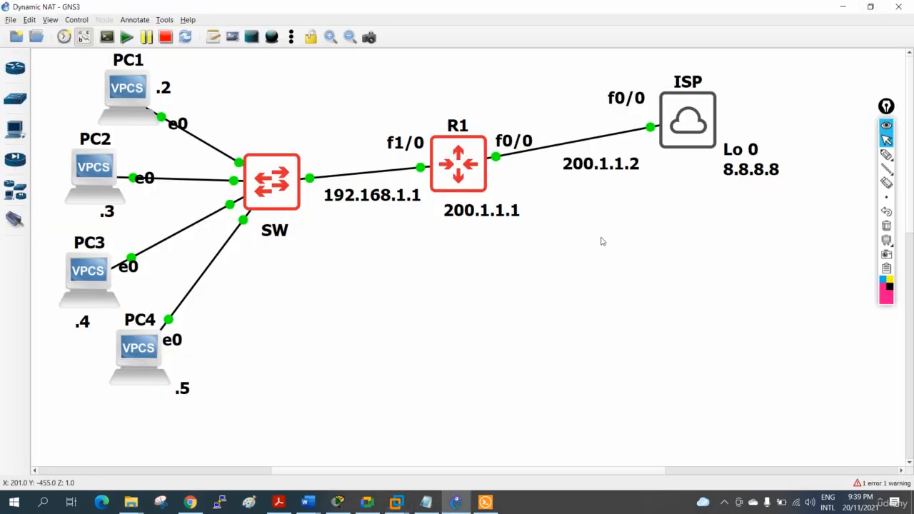
# Paste the pool abc 200.1.1.3 overload NAT configuration into GW's console
pyautogui.click(427, 504)
pyautogui.click(485, 503)
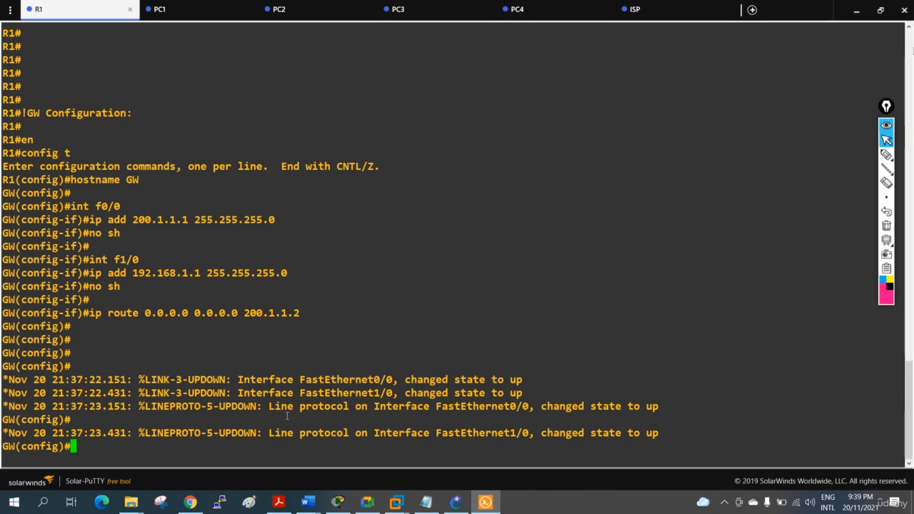
pyautogui.press('Return')
pyautogui.press('Return')
pyautogui.press('Return')
pyautogui.press('Return')
pyautogui.press('Return')
pyautogui.press('Return')
pyautogui.press('Return')
pyautogui.press('Return')
pyautogui.press('Return')
pyautogui.press('Return')
pyautogui.press('Return')
pyautogui.press('Return')
pyautogui.press('Return')
pyautogui.press('Return')
pyautogui.press('Return')
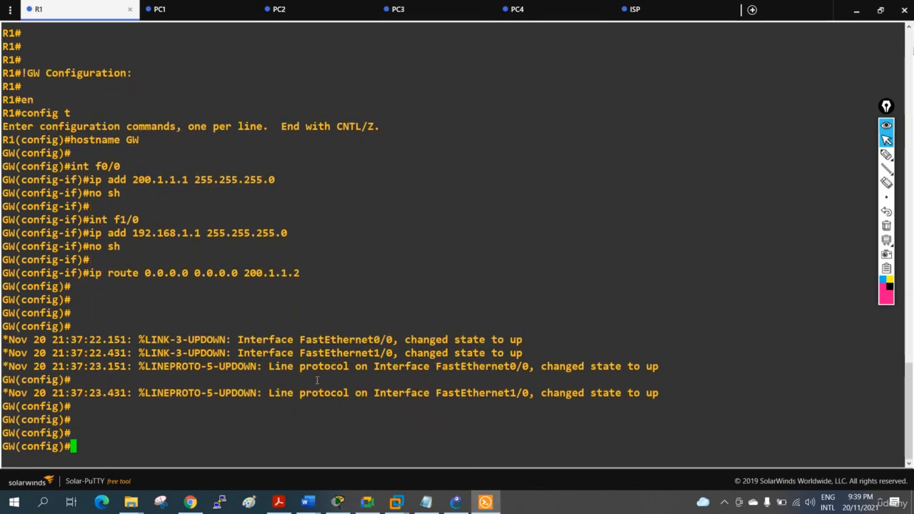
pyautogui.rightClick(340, 365)
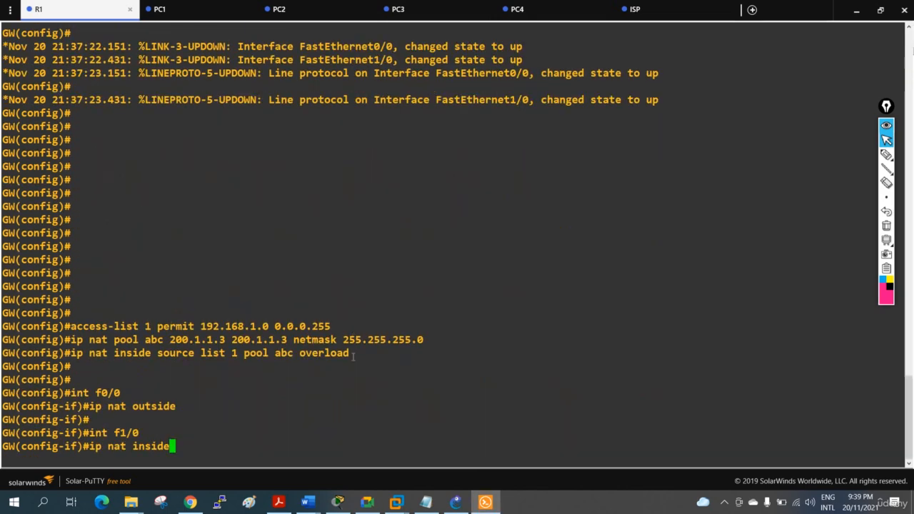
pyautogui.press('Return')
pyautogui.press('Return')
pyautogui.press('Return')
pyautogui.press('Return')
pyautogui.press('Return')
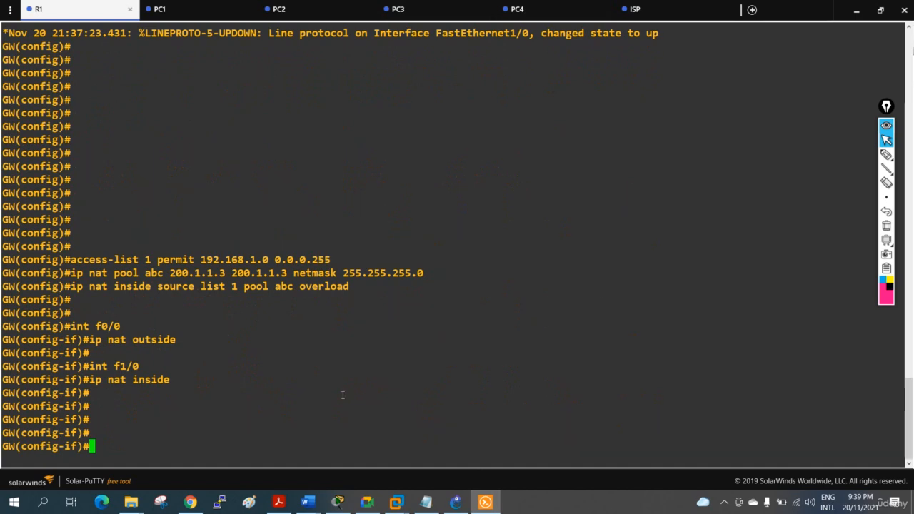
# Ping 8.8.8.8 from PC1, PC2, PC3 and PC4 in turn
pyautogui.click(179, 10)
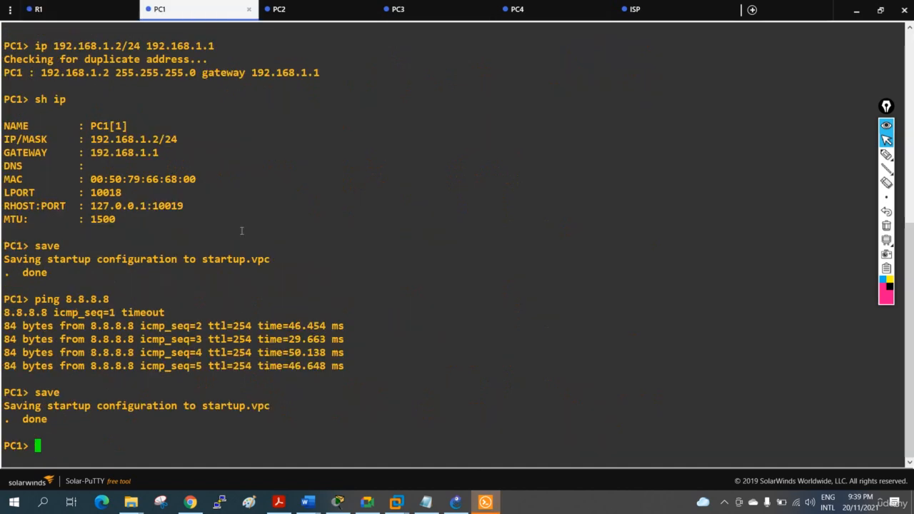
pyautogui.write('save')
pyautogui.press('Up')
pyautogui.press('Return')
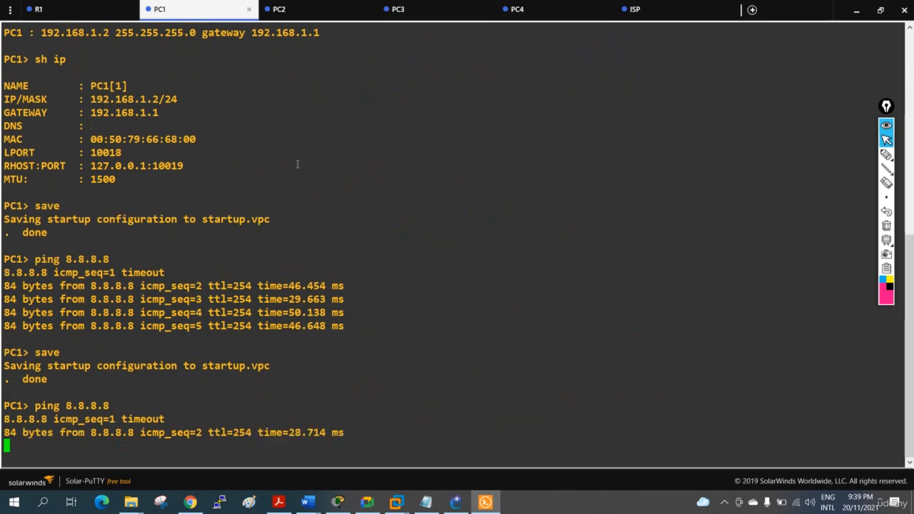
pyautogui.click(326, 13)
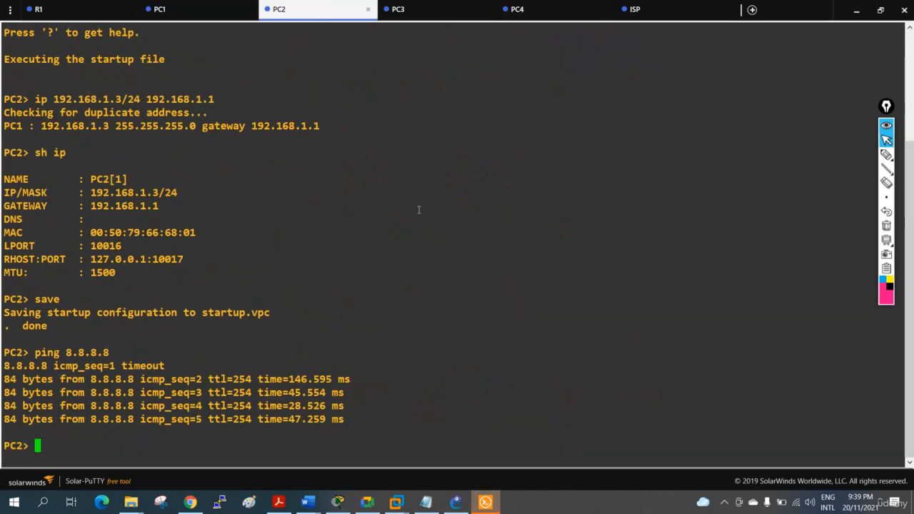
pyautogui.press('Up')
pyautogui.press('Return')
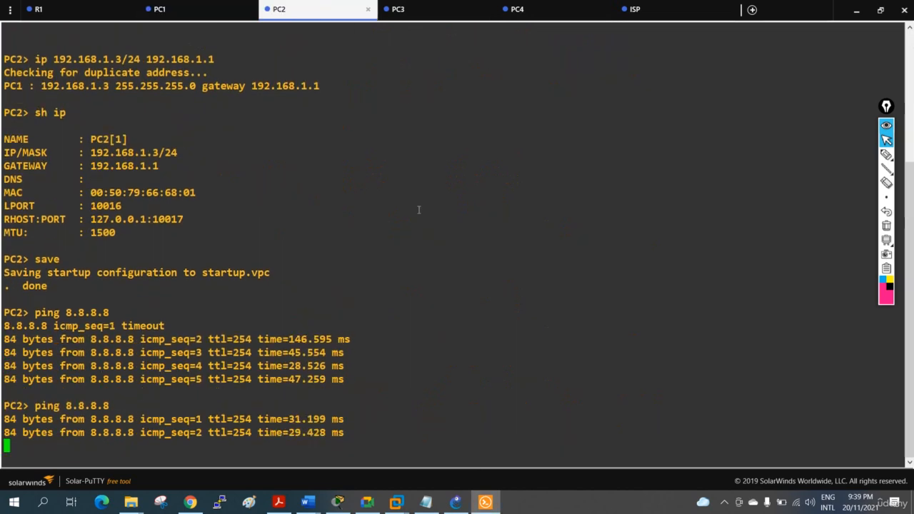
pyautogui.click(429, 10)
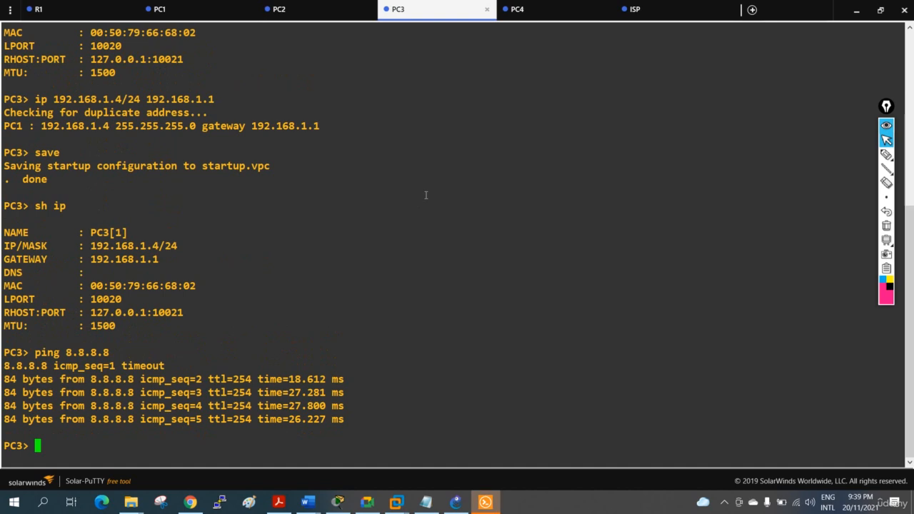
pyautogui.press('Up')
pyautogui.press('Return')
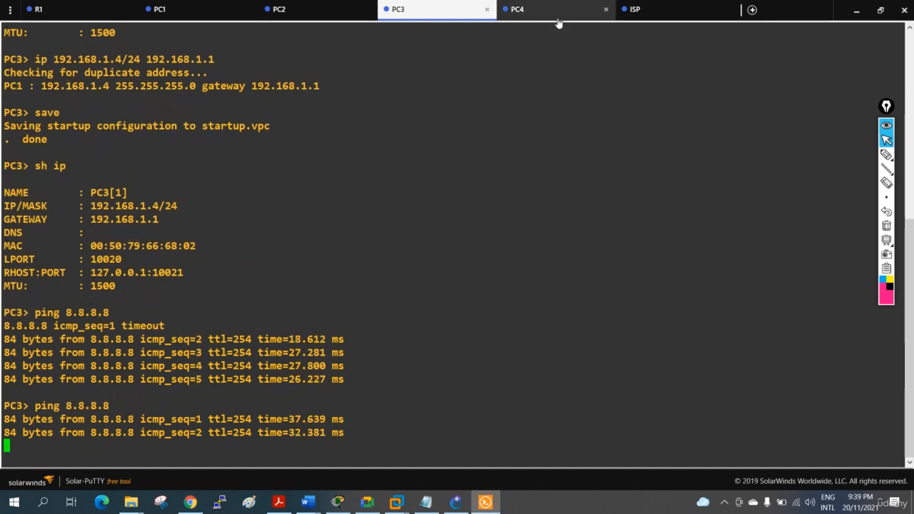
pyautogui.click(549, 10)
pyautogui.press('Up')
pyautogui.press('Return')
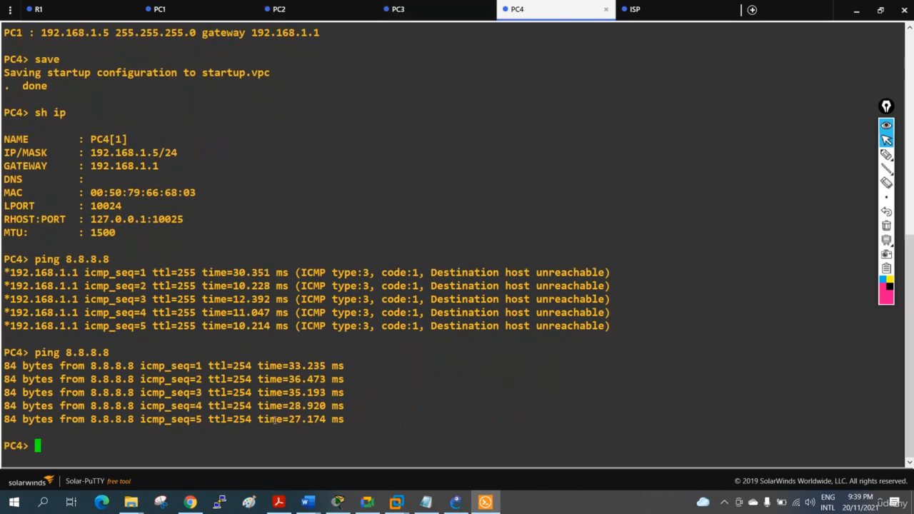
# Rerun ping 8.8.8.8 from PC4, PC3, PC2 and PC1 in reverse order
pyautogui.press('Up')
pyautogui.press('Return')
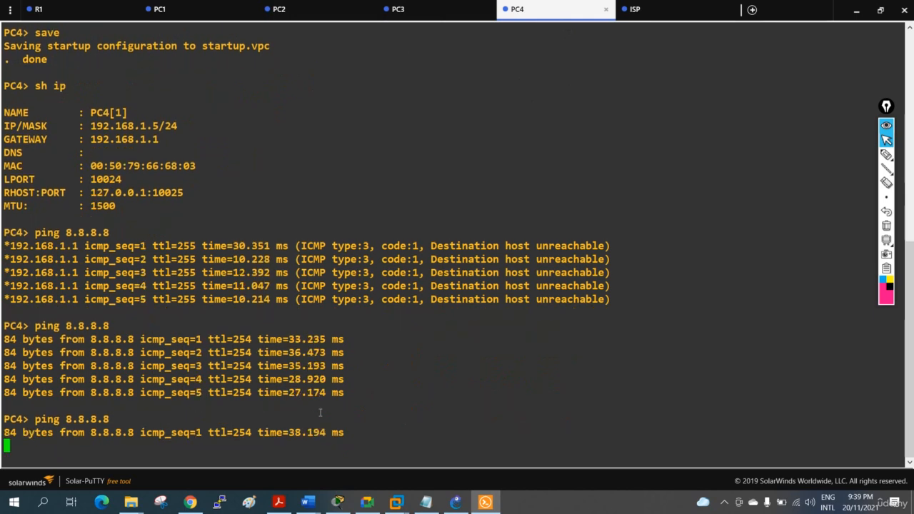
pyautogui.click(428, 10)
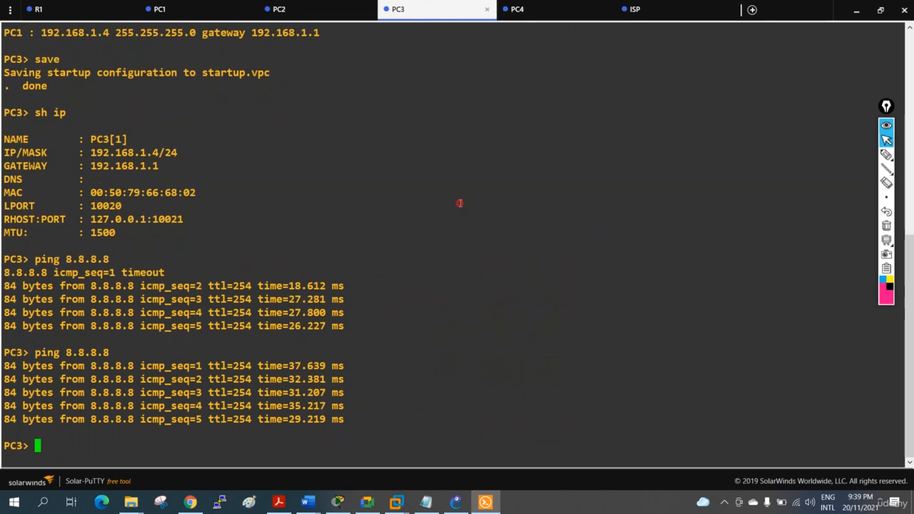
pyautogui.press('Up')
pyautogui.press('Return')
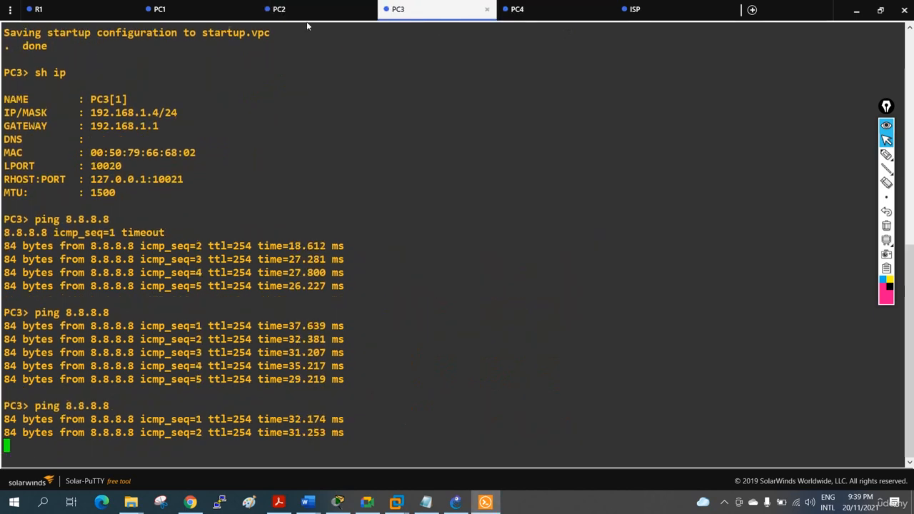
pyautogui.click(307, 10)
pyautogui.press('Up')
pyautogui.press('Return')
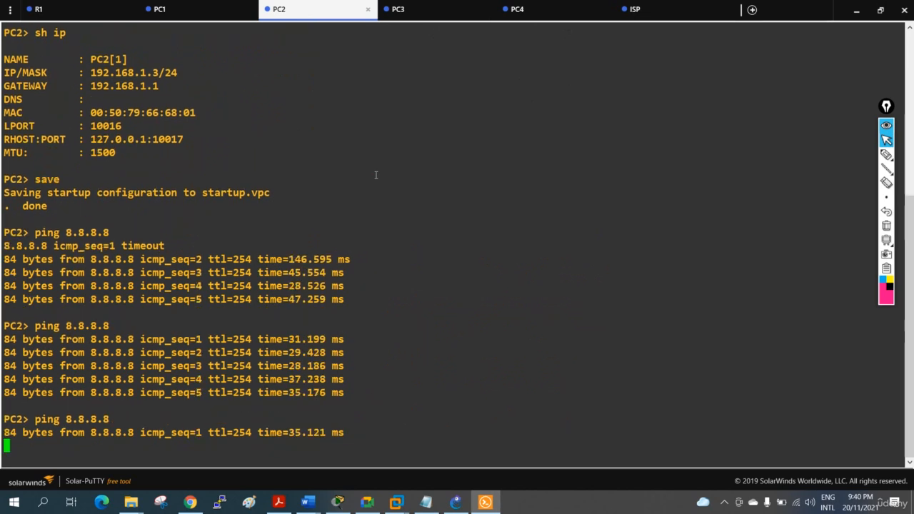
pyautogui.click(183, 9)
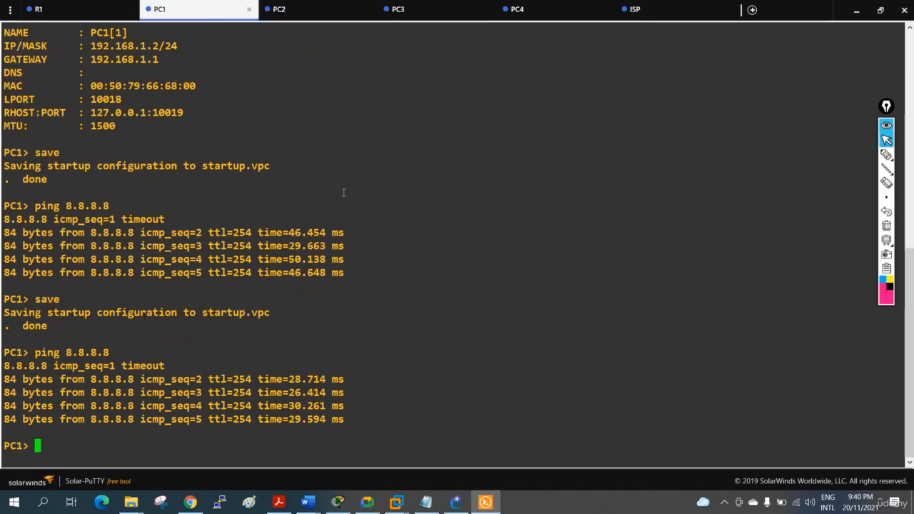
pyautogui.press('Up')
pyautogui.press('Return')
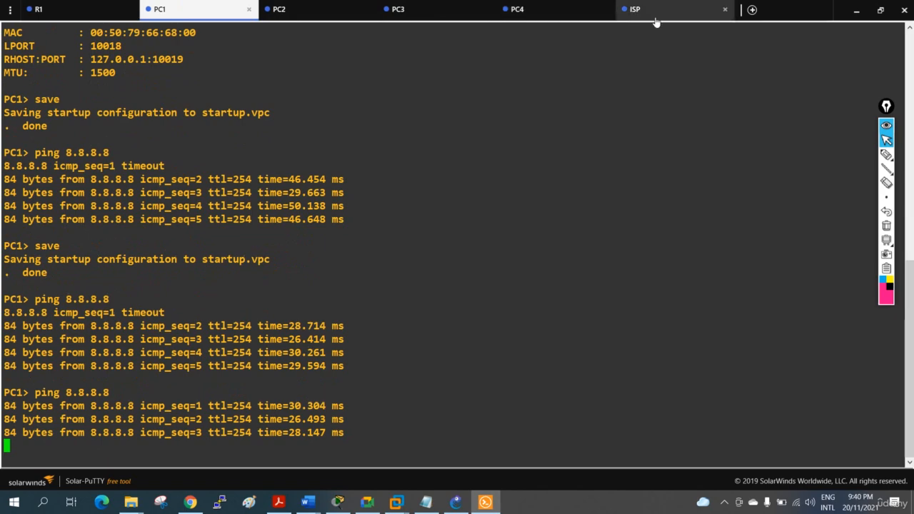
pyautogui.click(57, 10)
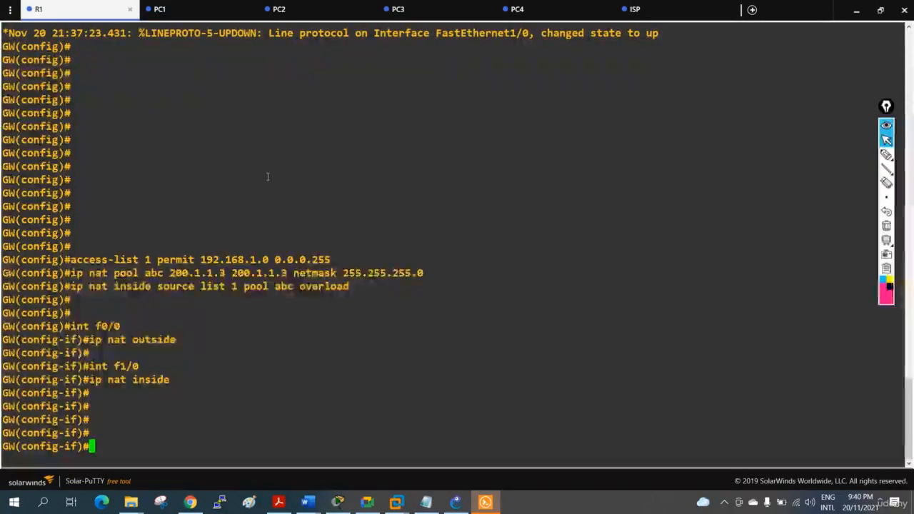
# Leave config mode and display GW's table with show ip nat translations
pyautogui.hotkey('ctrl', 'z')
pyautogui.press('Return')
pyautogui.press('Return')
pyautogui.press('Return')
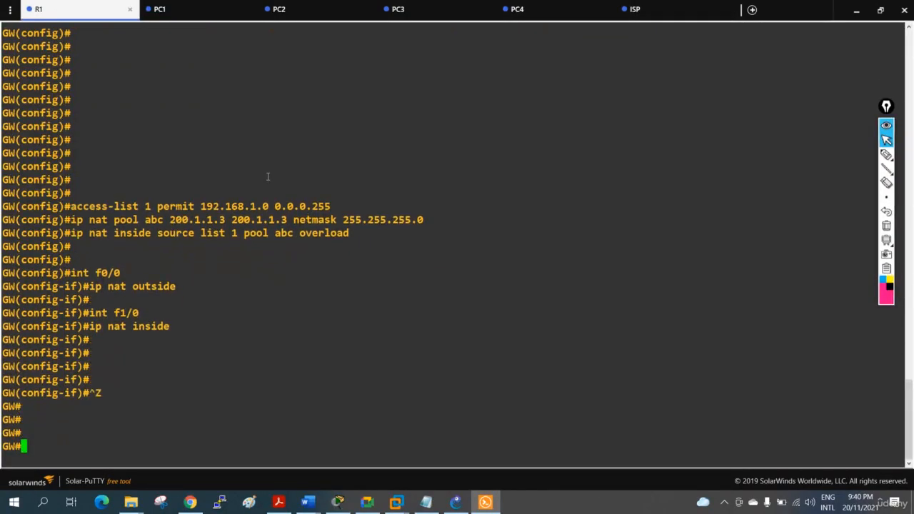
pyautogui.write('sh ip nat ')
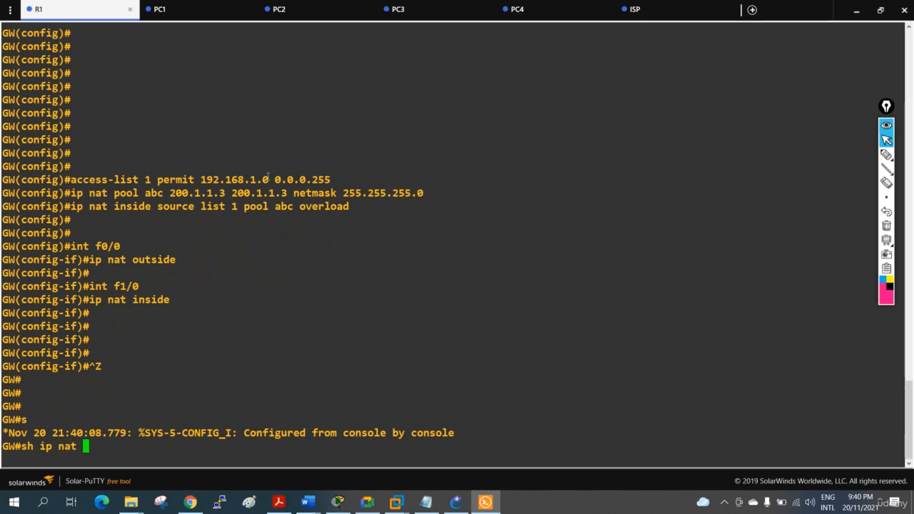
pyautogui.write('tr')
pyautogui.press('Tab')
pyautogui.press('Return')
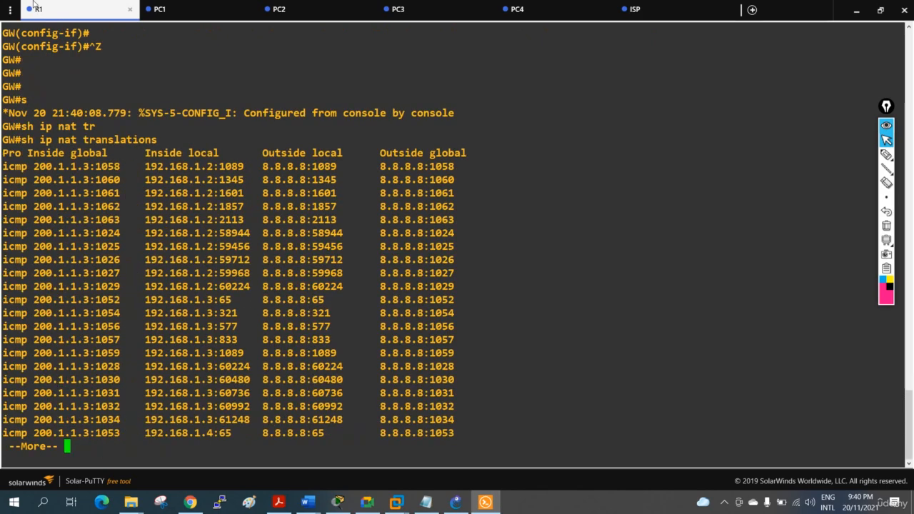
pyautogui.moveTo(34, 161); pyautogui.dragTo(87, 434)
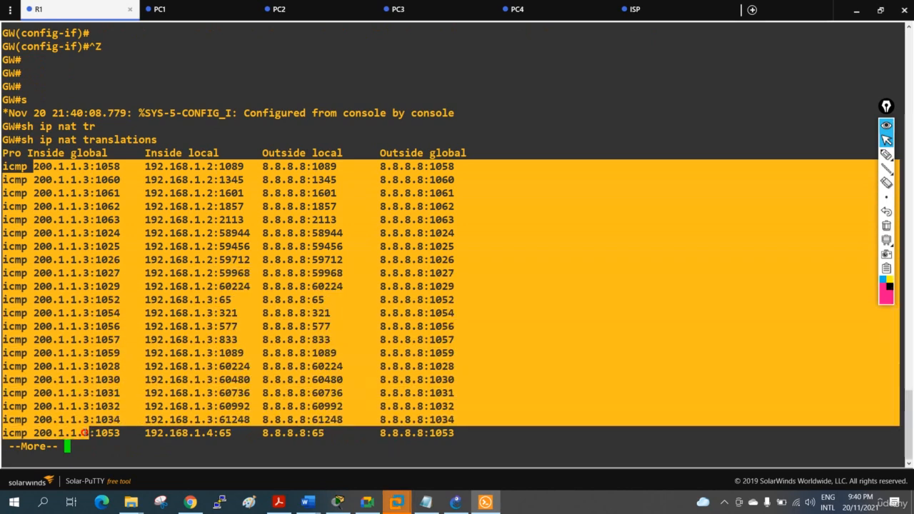
pyautogui.click(240, 279)
pyautogui.press('Return')
pyautogui.press('Return')
pyautogui.press('Return')
pyautogui.press('Return')
pyautogui.press('Return')
pyautogui.press('Return')
pyautogui.press('Return')
pyautogui.press('Return')
pyautogui.press('Return')
pyautogui.press('Return')
pyautogui.press('Return')
pyautogui.press('Return')
pyautogui.press('Return')
pyautogui.press('Return')
pyautogui.press('Return')
pyautogui.press('Return')
pyautogui.press('Return')
pyautogui.press('Return')
pyautogui.press('Return')
pyautogui.press('Return')
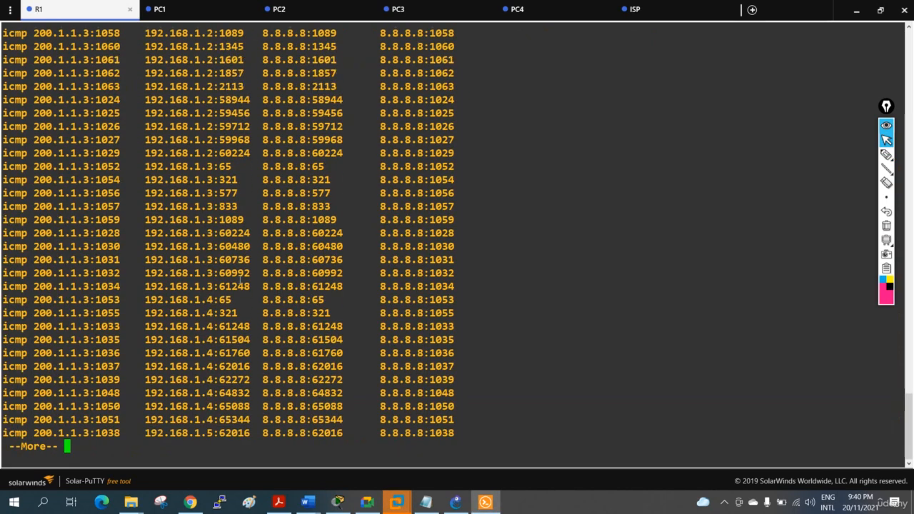
# Highlight the 192.168.1.2 and 192.168.1.3 translations sharing 200.1.1.3 on different ports
pyautogui.scroll(15, 240, 279)
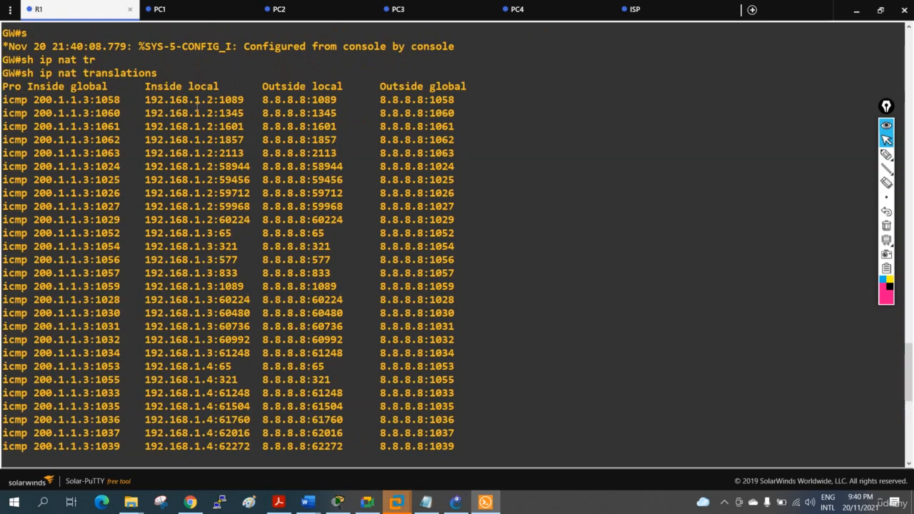
pyautogui.moveTo(217, 101); pyautogui.dragTo(150, 100)
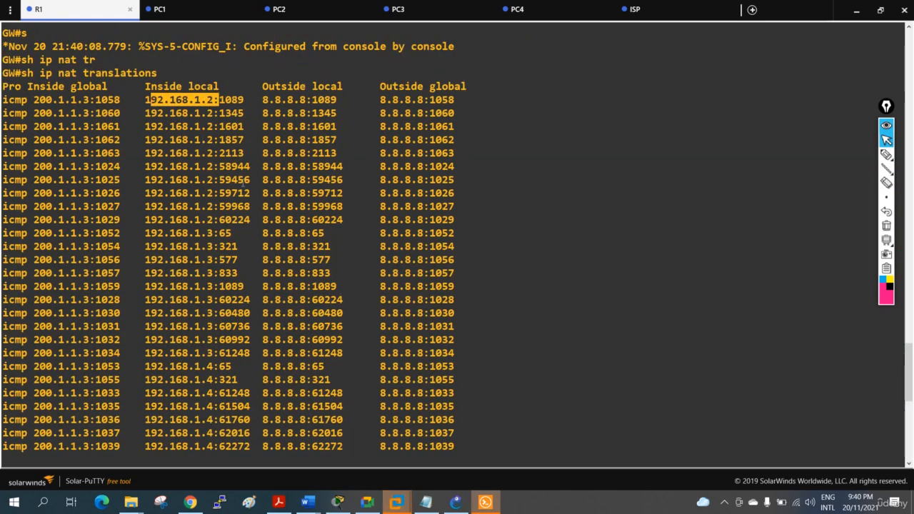
pyautogui.moveTo(219, 220); pyautogui.dragTo(10, 94)
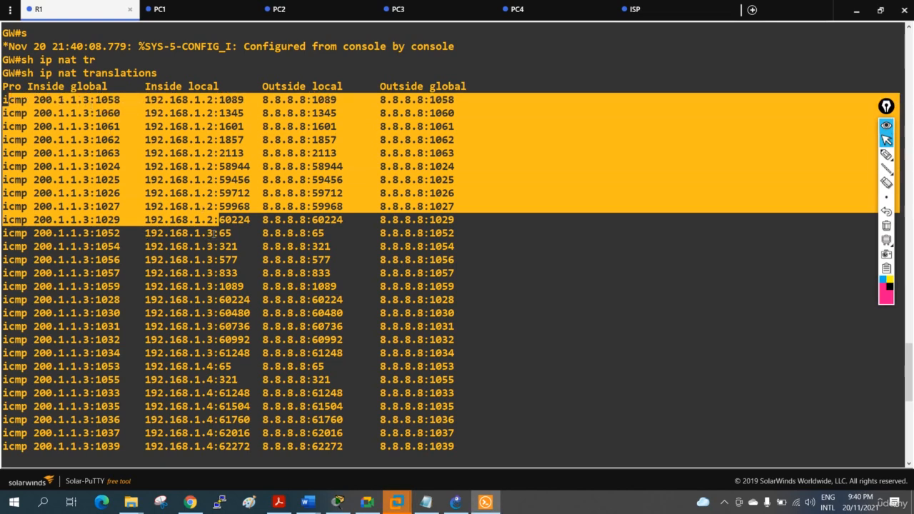
pyautogui.moveTo(221, 358); pyautogui.dragTo(2, 230)
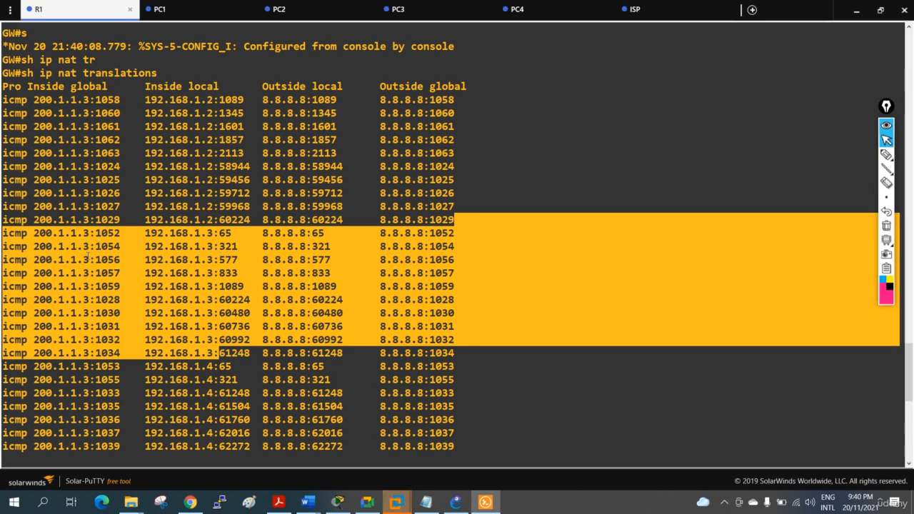
pyautogui.scroll(-5, 216, 365)
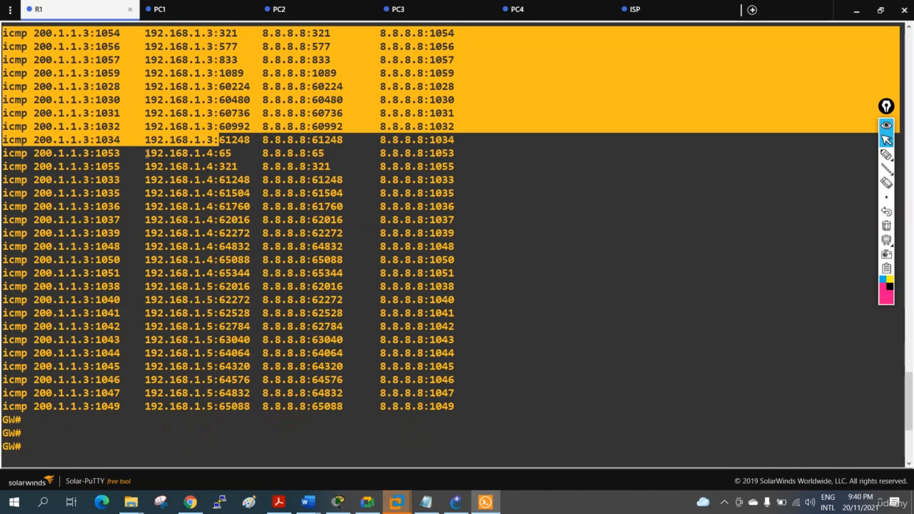
pyautogui.moveTo(144, 152); pyautogui.dragTo(243, 406)
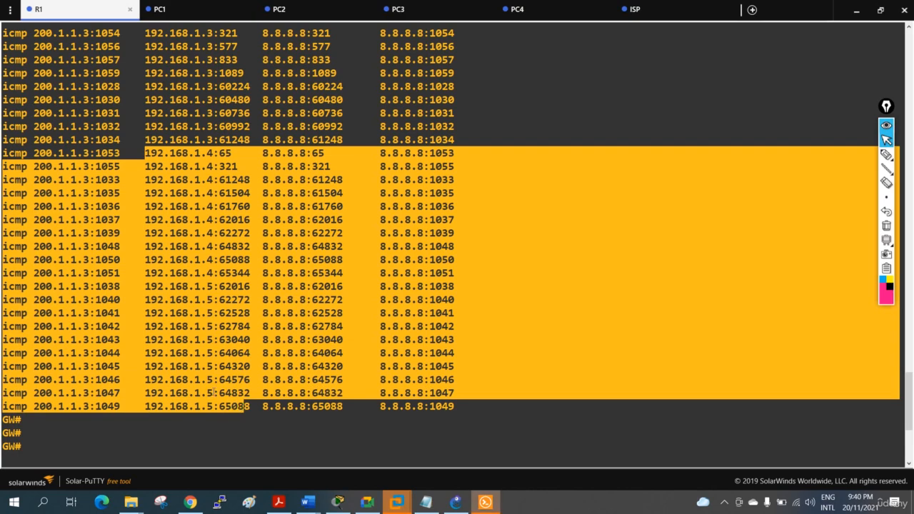
pyautogui.click(35, 277)
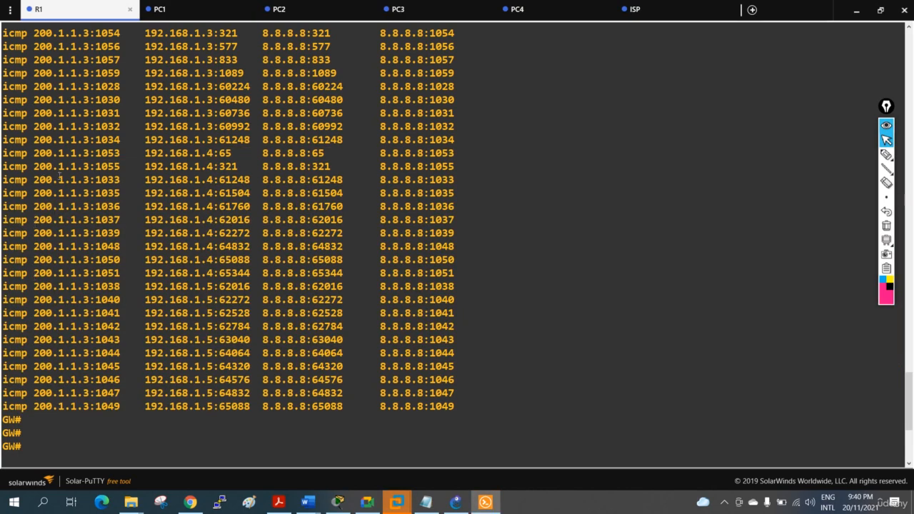
pyautogui.scroll(7, 245, 209)
pyautogui.scroll(-7, 245, 210)
pyautogui.press('Return')
pyautogui.press('Return')
pyautogui.press('Return')
pyautogui.press('Return')
pyautogui.press('Return')
pyautogui.press('Return')
pyautogui.press('Return')
pyautogui.press('Return')
pyautogui.press('Return')
pyautogui.press('Return')
pyautogui.press('Return')
pyautogui.press('Return')
pyautogui.press('Return')
pyautogui.press('Return')
pyautogui.press('Return')
pyautogui.press('Return')
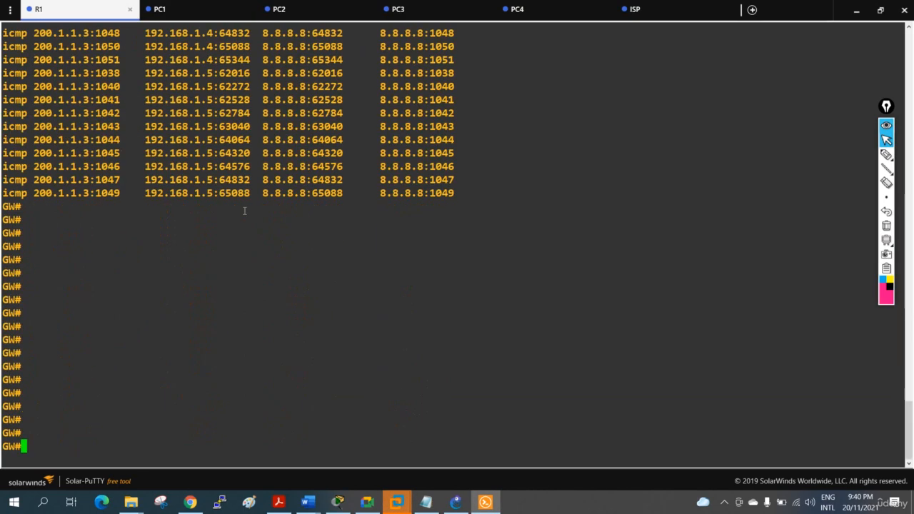
# Rerun ping 8.8.8.8 on PC1, PC2, PC3 and PC4 one after another
pyautogui.click(212, 11)
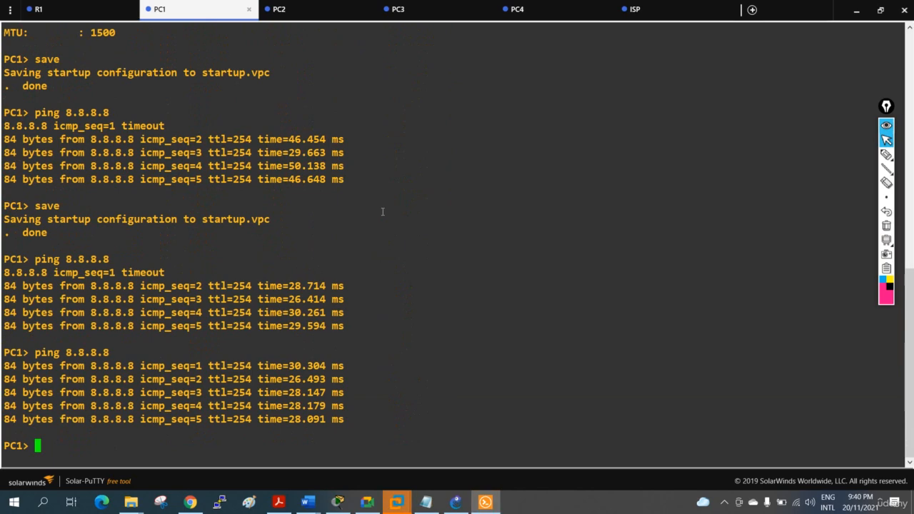
pyautogui.press('Up')
pyautogui.press('Return')
pyautogui.click(328, 15)
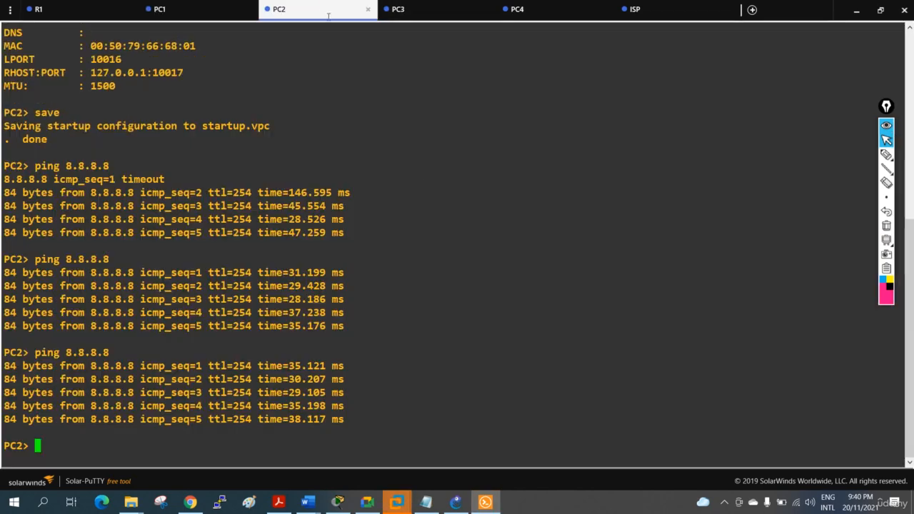
pyautogui.press('Up')
pyautogui.press('Return')
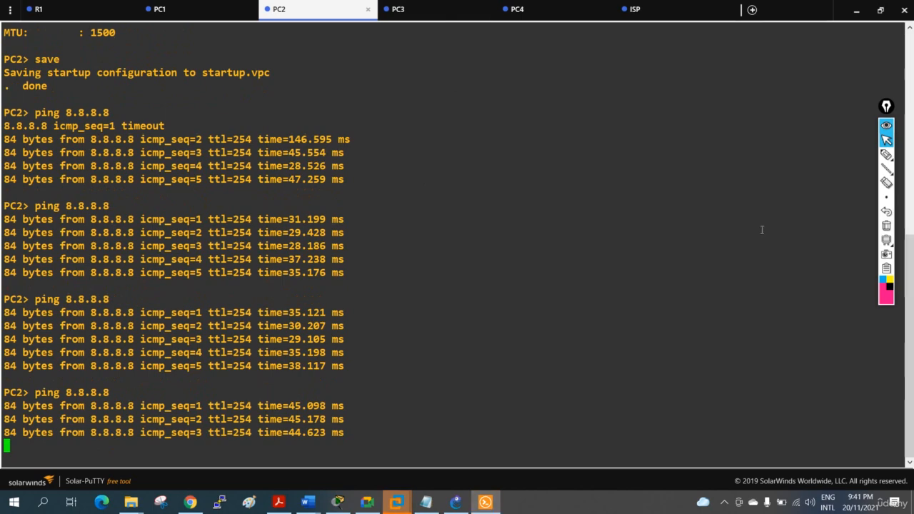
pyautogui.click(474, 16)
pyautogui.press('Up')
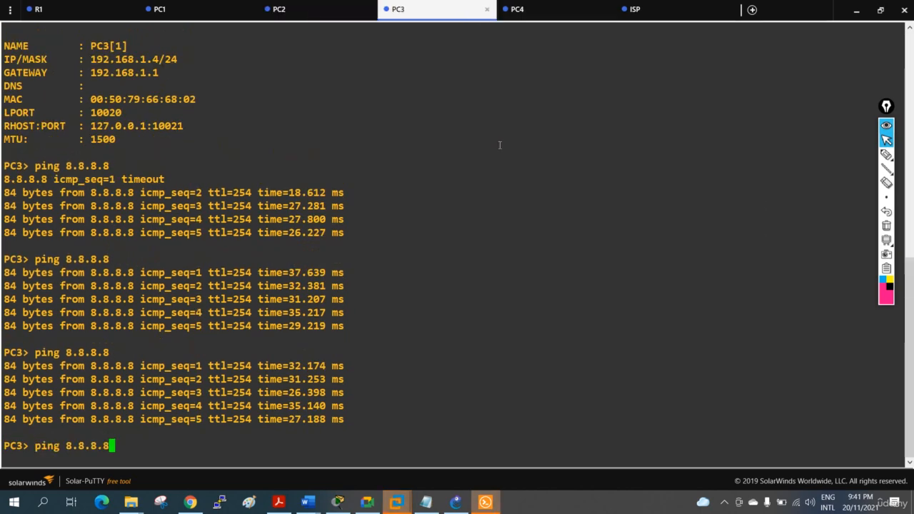
pyautogui.press('Return')
pyautogui.click(552, 10)
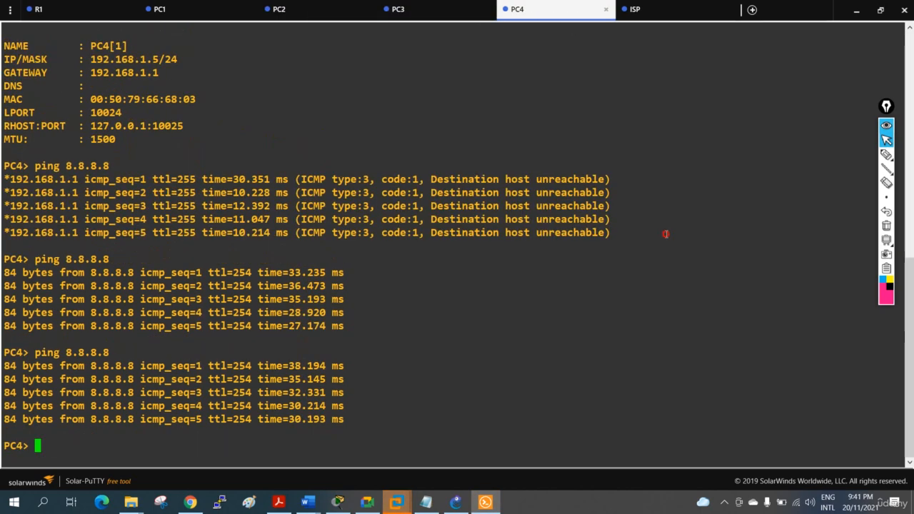
pyautogui.press('Up')
pyautogui.press('Return')
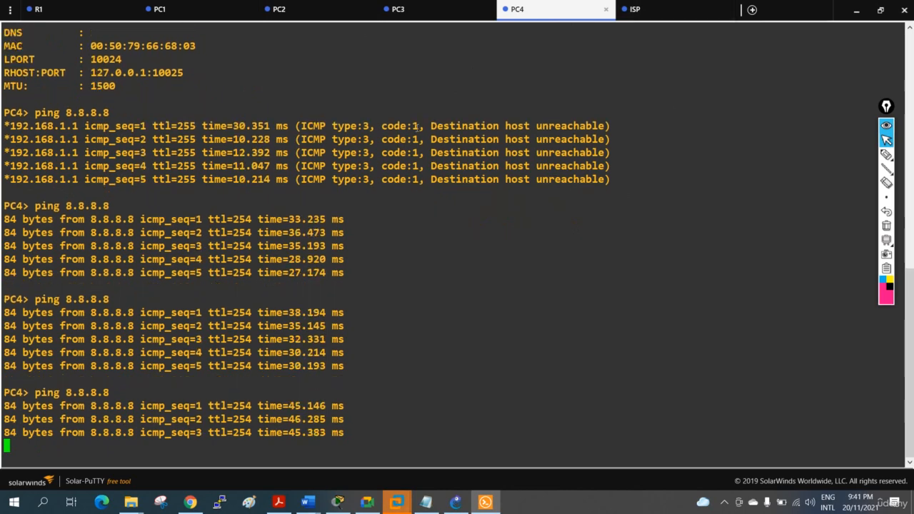
pyautogui.moveTo(397, 501)
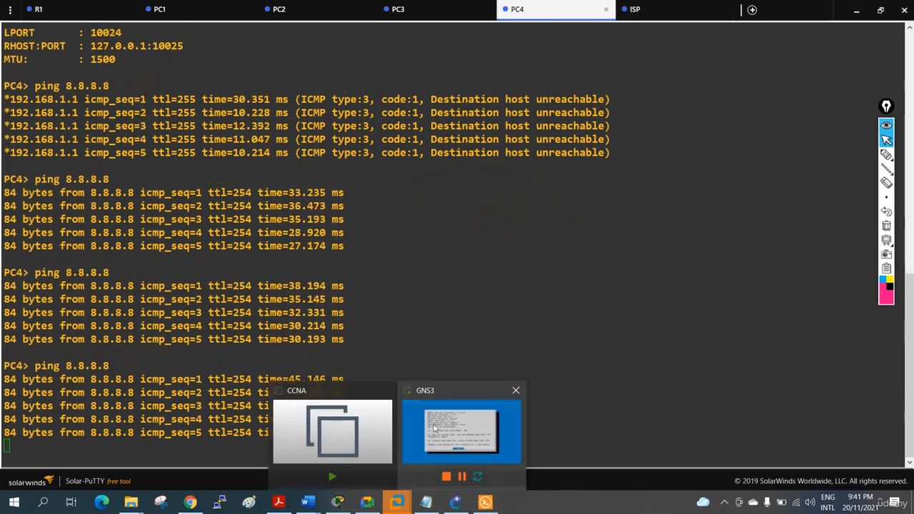
pyautogui.click(434, 427)
pyautogui.click(528, 311)
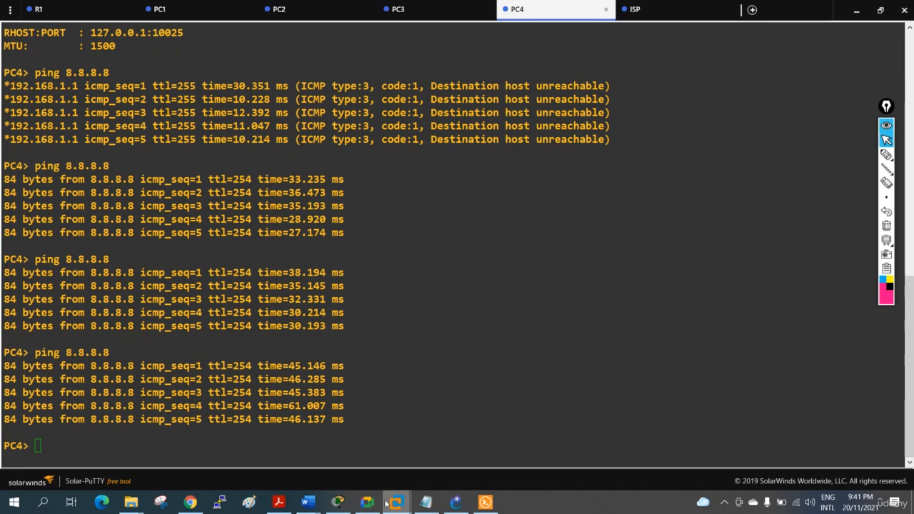
pyautogui.moveTo(386, 502)
pyautogui.click(357, 444)
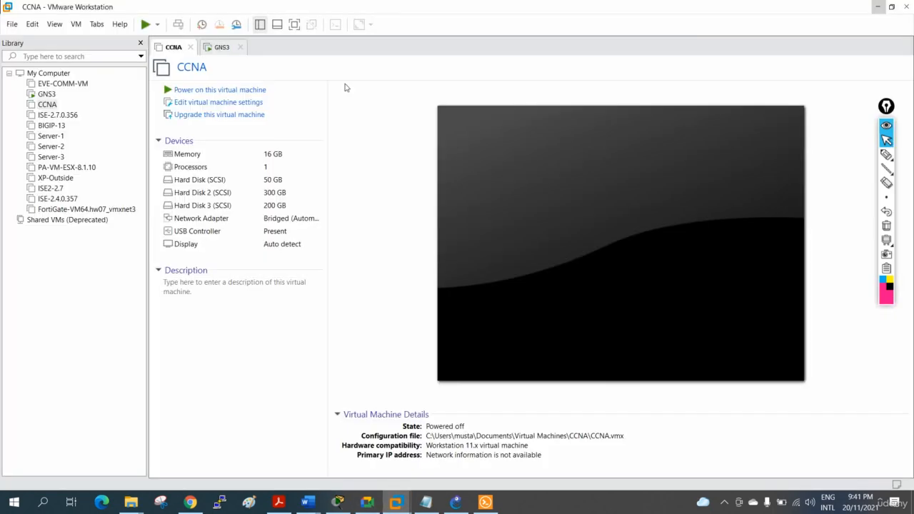
pyautogui.click(221, 47)
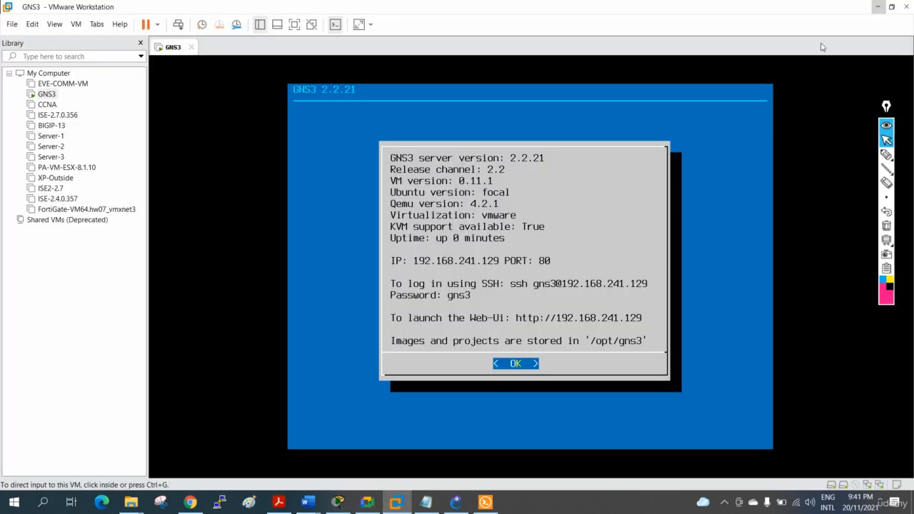
pyautogui.click(877, 6)
pyautogui.click(327, 305)
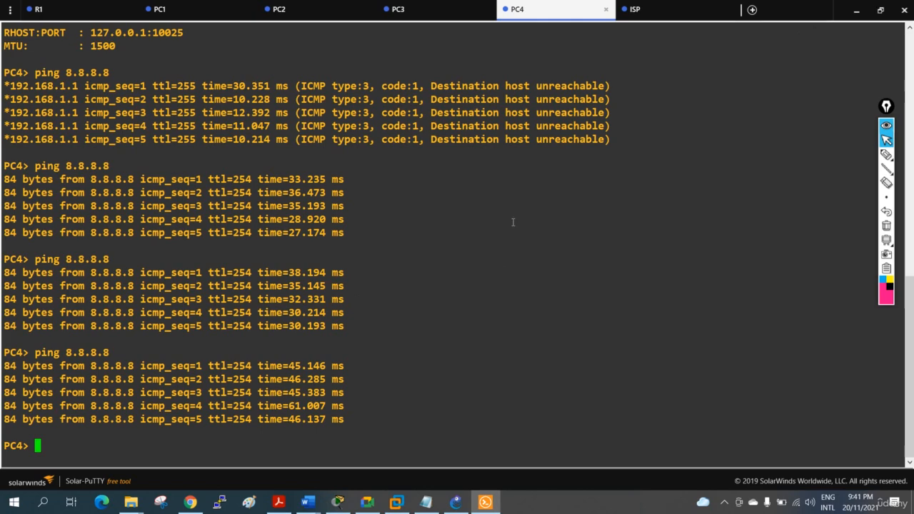
# Replace 'Dynamic NAT' in the notes heading with 'PAT' so it reads 'PAT Lab'
pyautogui.scroll(2, 298, 184)
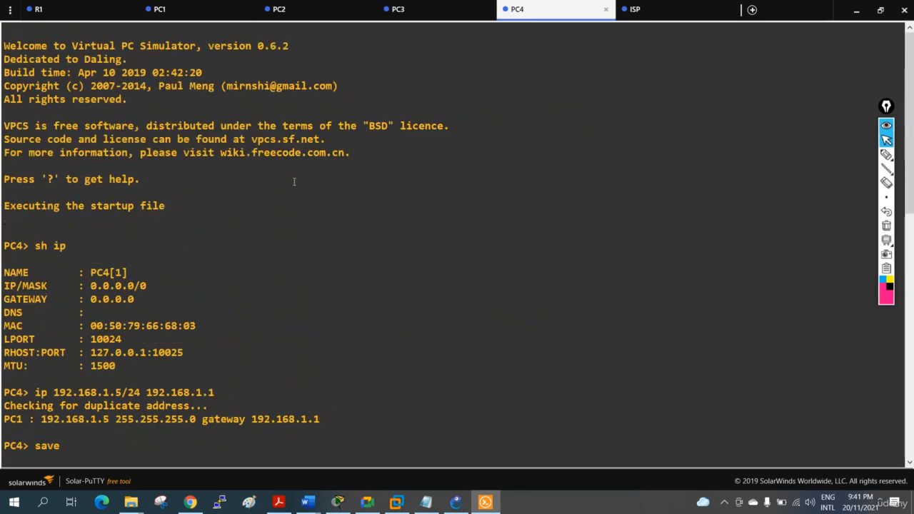
pyautogui.scroll(-2, 298, 184)
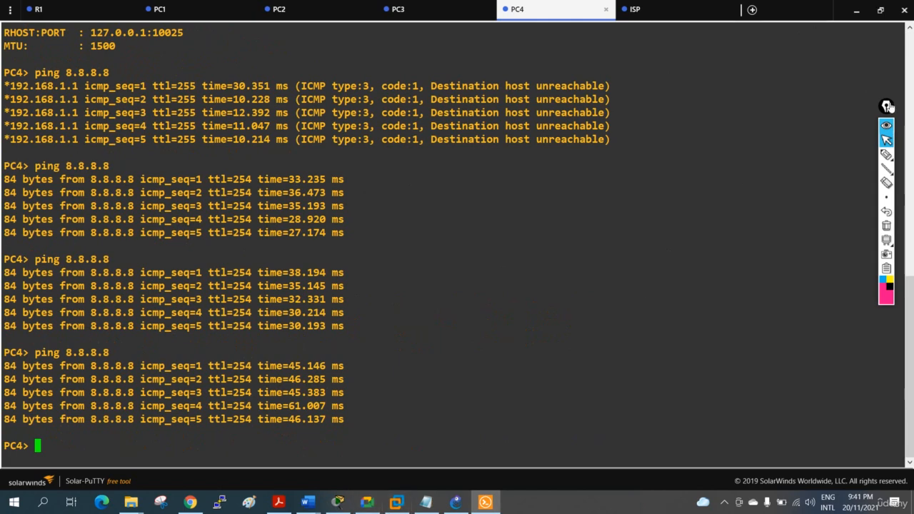
pyautogui.click(426, 502)
pyautogui.scroll(7, 653, 273)
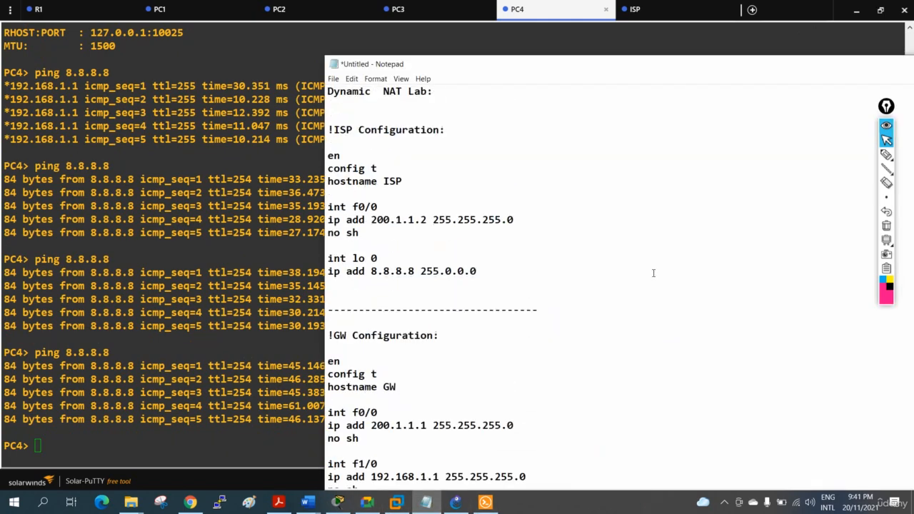
pyautogui.scroll(-6, 653, 273)
pyautogui.scroll(6, 632, 265)
pyautogui.moveTo(371, 92); pyautogui.dragTo(317, 86)
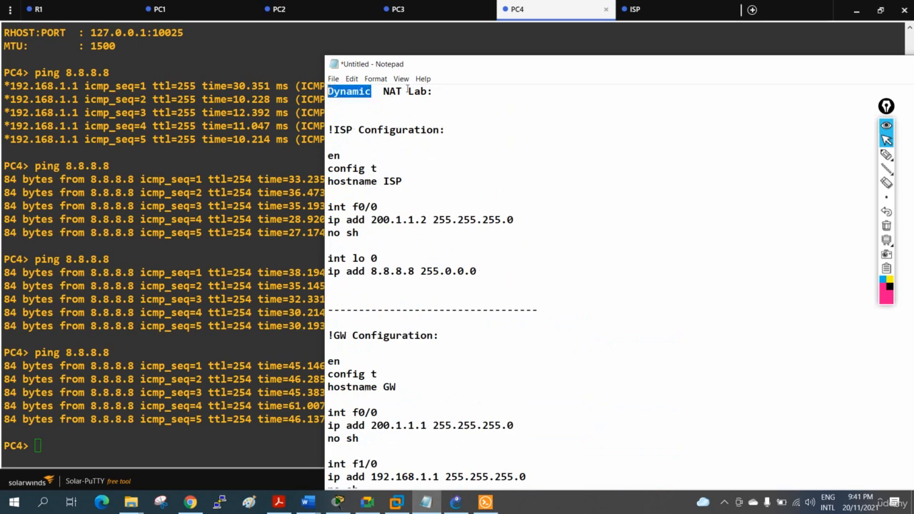
pyautogui.moveTo(404, 91); pyautogui.dragTo(305, 87)
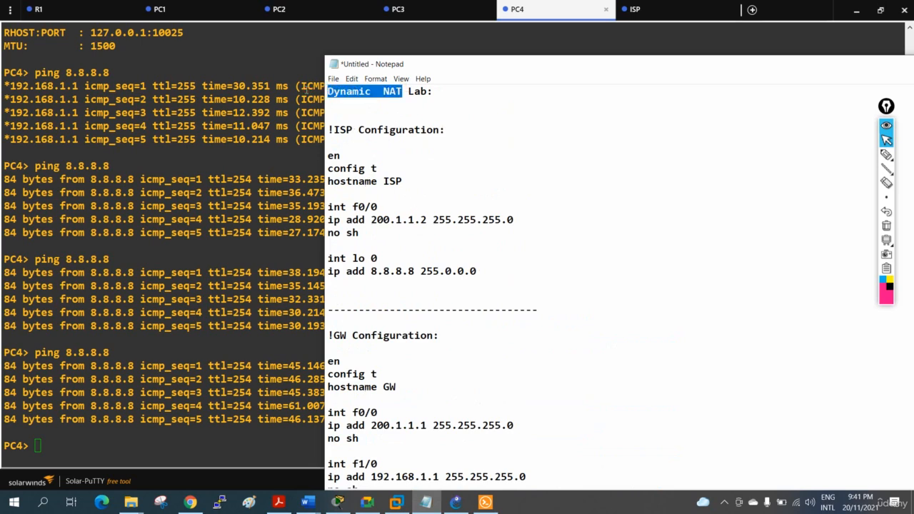
pyautogui.write('PAT')
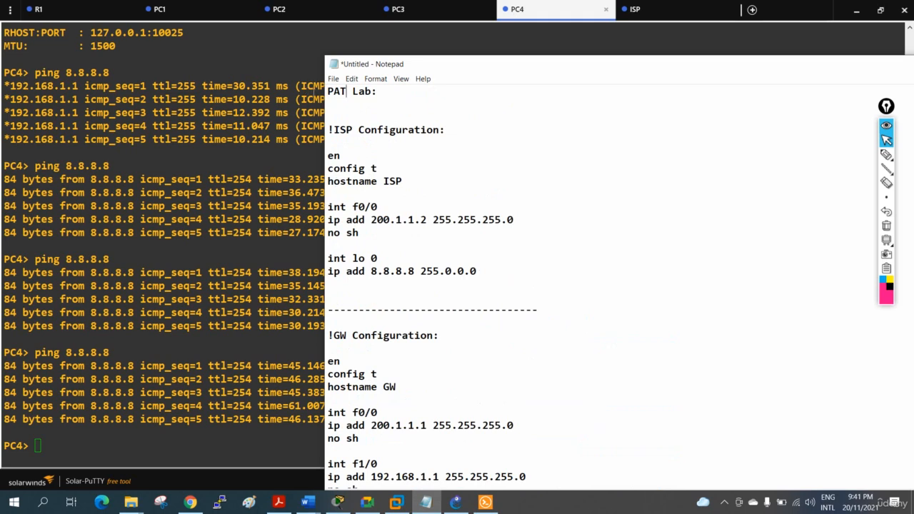